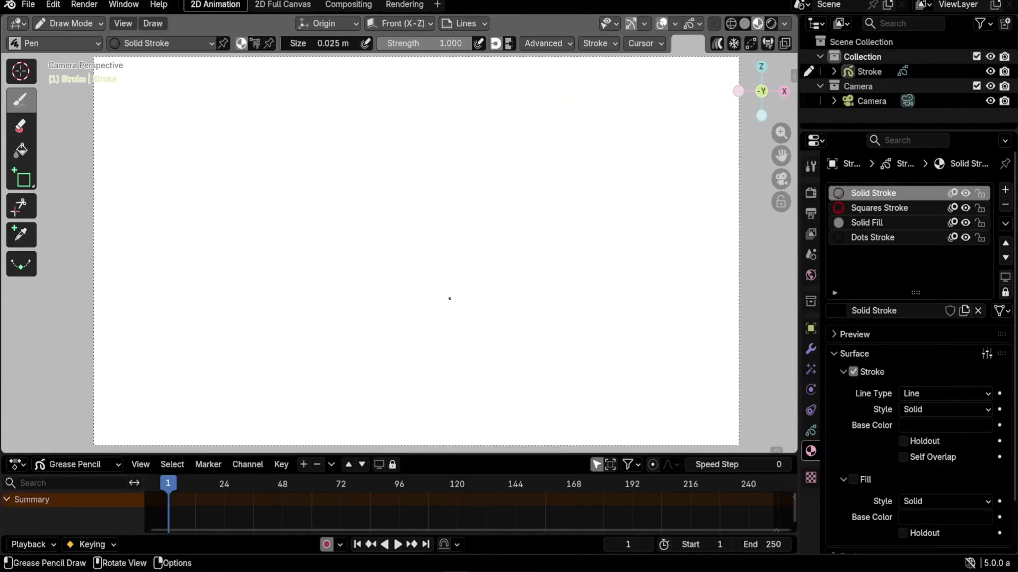
Switch the Grease Pencil stroke object from Draw Mode to Edit Mode using the Ctrl+Tab pie menu
{"action": "key", "text": "ctrl+Tab"}
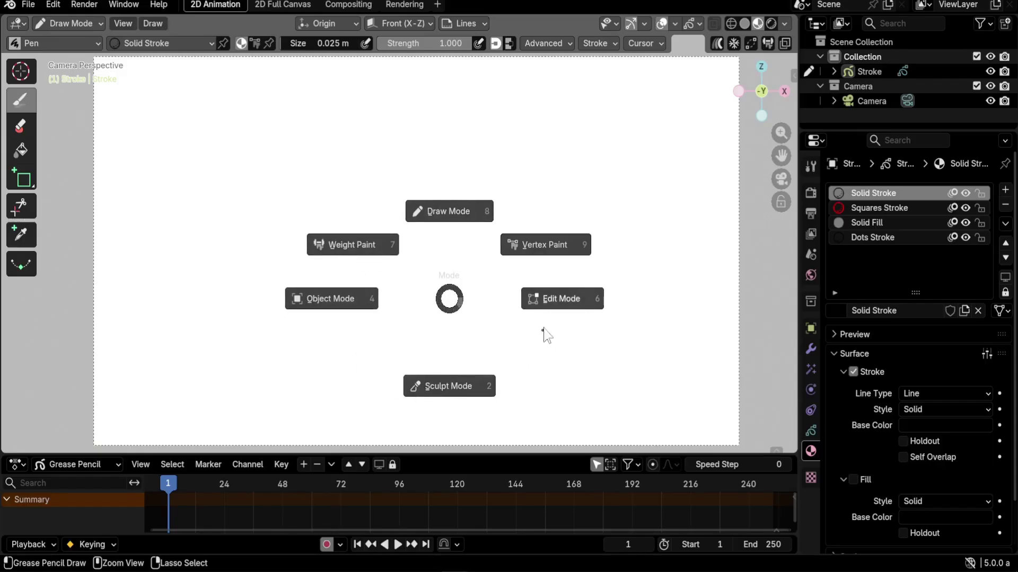
{"action": "left_click", "coordinate": [559, 302]}
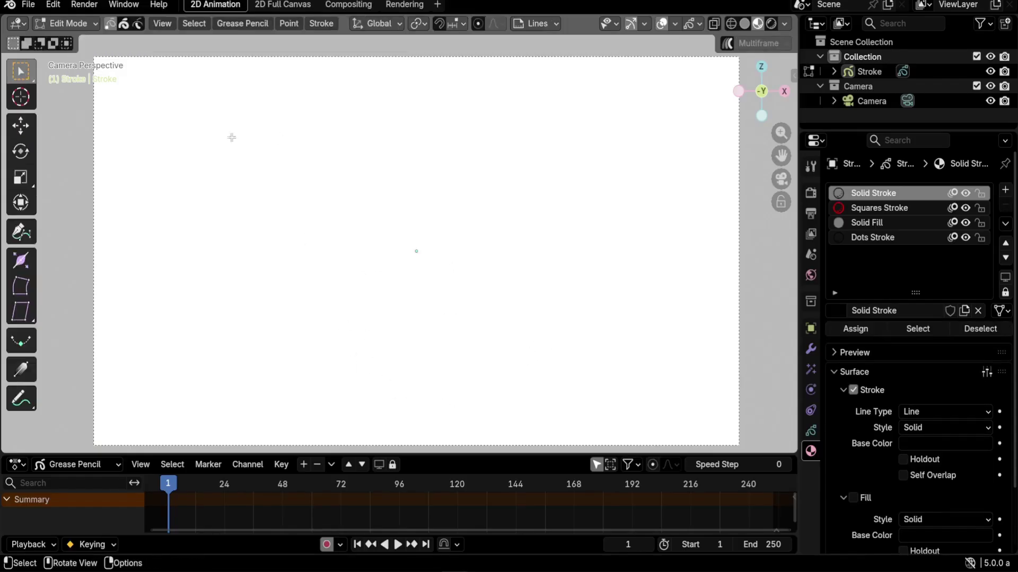
With the Pen tool, draw a curve from a right end, through a low middle point, to a left end, then select the middle point
{"action": "left_click", "coordinate": [27, 232]}
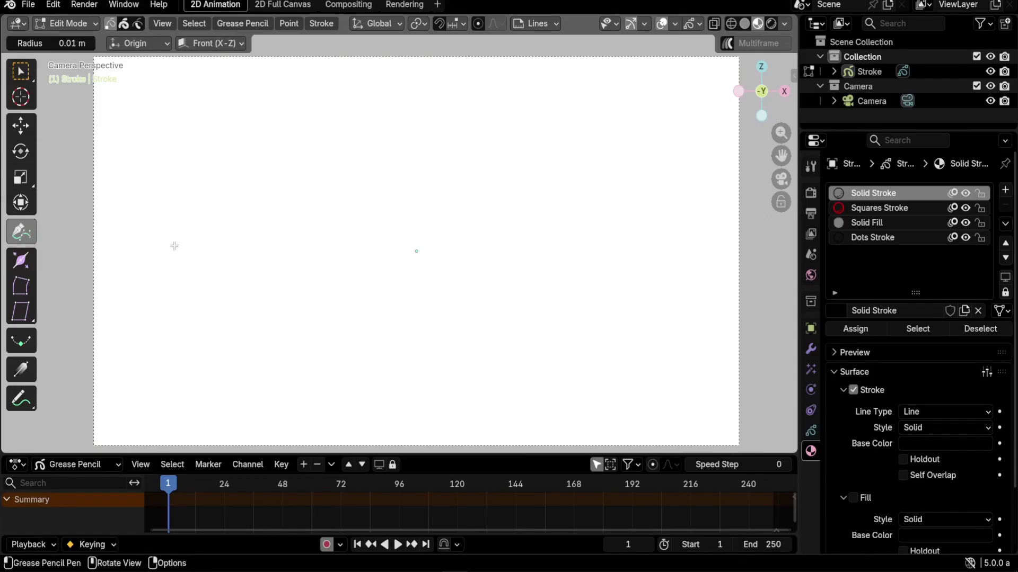
{"action": "left_click_drag", "start_coordinate": [637, 183], "coordinate": [713, 218]}
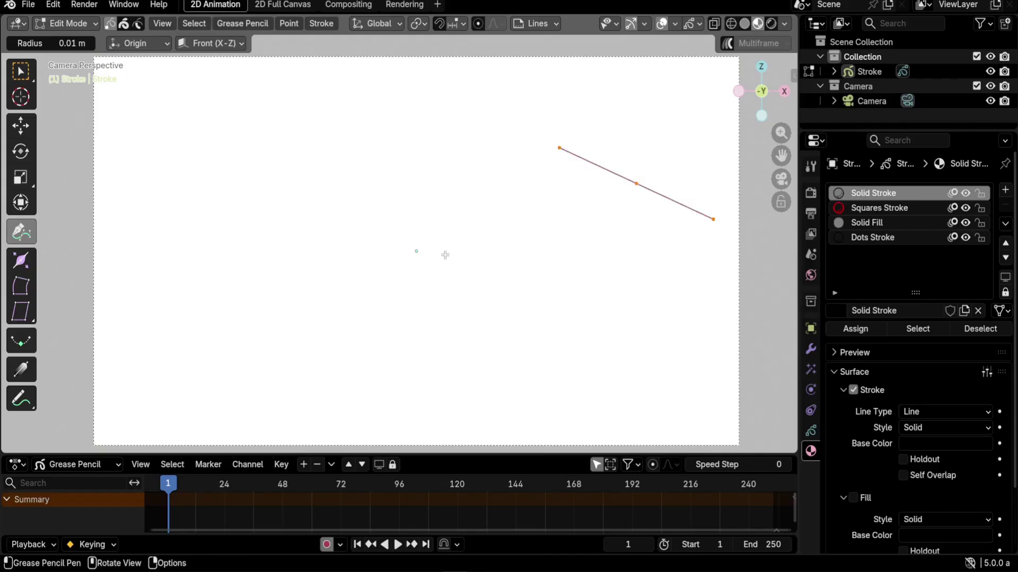
{"action": "left_click_drag", "start_coordinate": [441, 286], "coordinate": [359, 291]}
{"action": "left_click_drag", "start_coordinate": [222, 186], "coordinate": [132, 222]}
{"action": "left_click", "coordinate": [442, 286]}
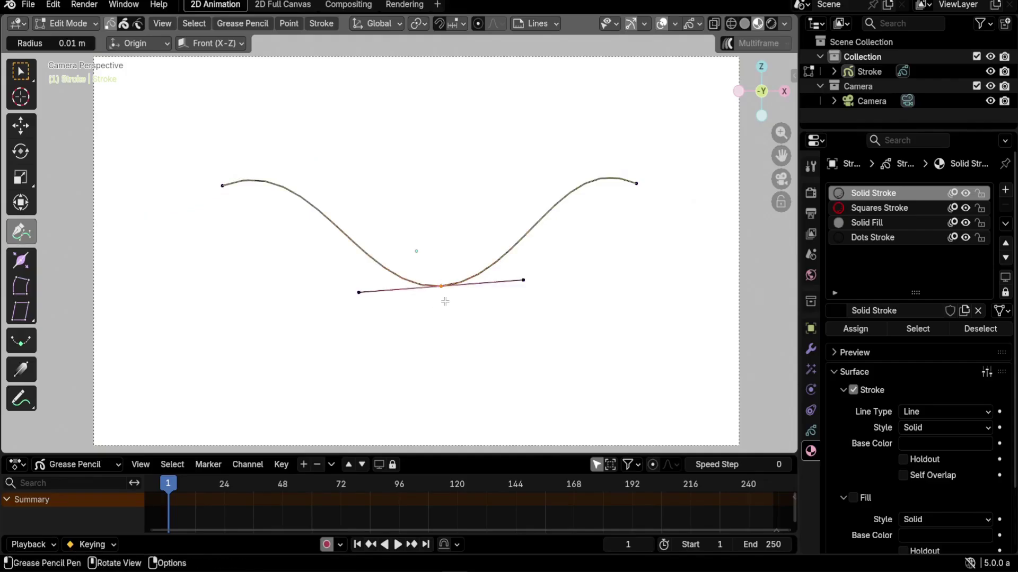
Set the bottom point's handles to Align, then change them to Free
{"action": "key", "text": "v"}
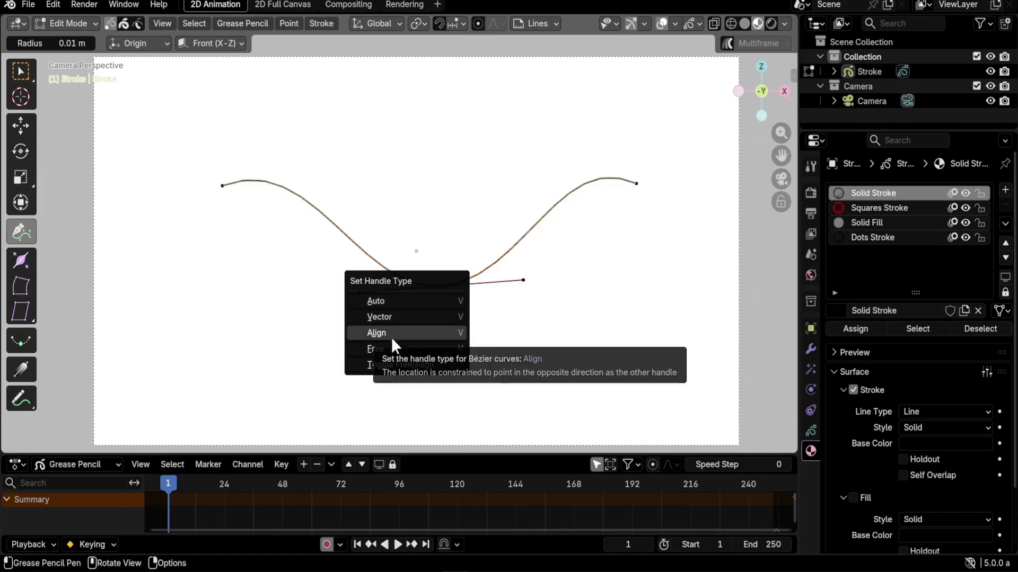
{"action": "left_click", "coordinate": [394, 333]}
{"action": "key", "text": "v"}
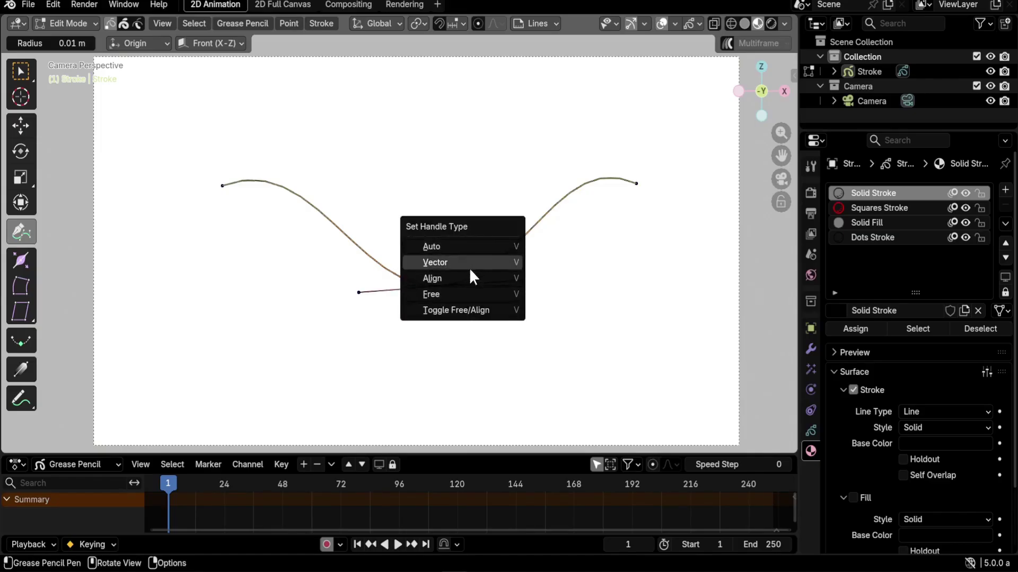
{"action": "left_click", "coordinate": [447, 294]}
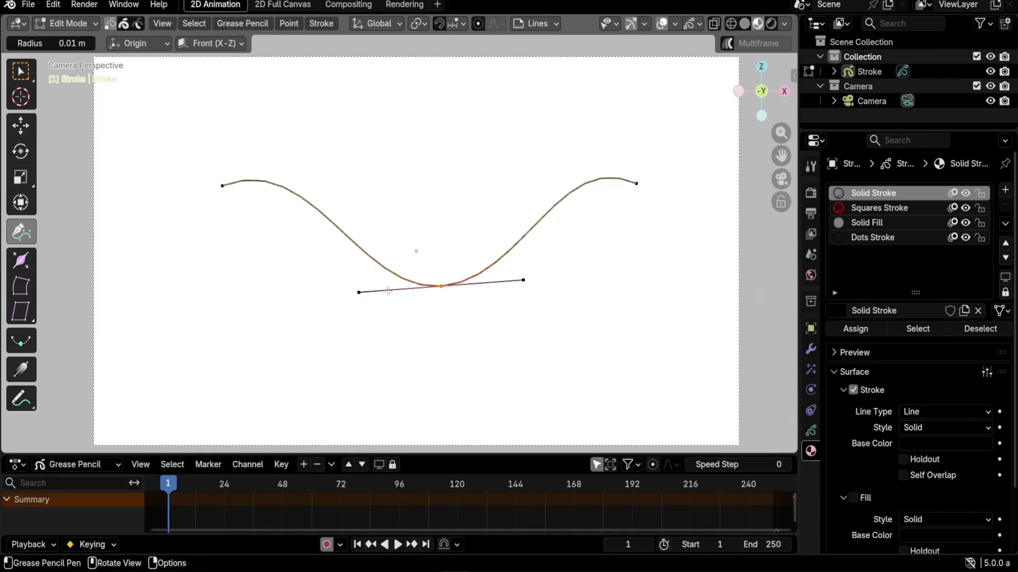
Set handles to Free, then drag new handles from the right end, bottom point and left end
{"action": "key", "text": "v"}
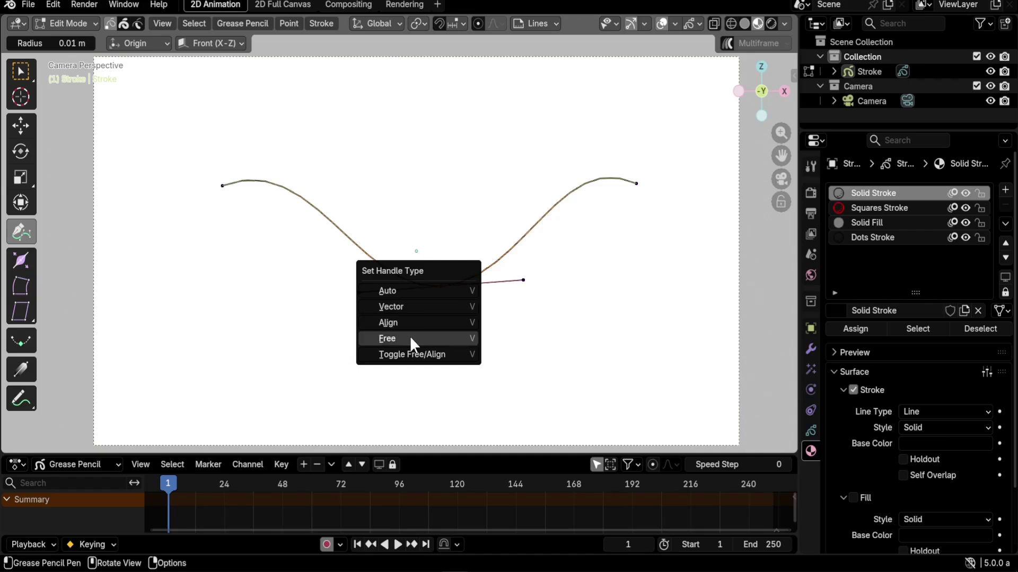
{"action": "left_click", "coordinate": [412, 337]}
{"action": "left_click_drag", "start_coordinate": [636, 183], "coordinate": [556, 161]}
{"action": "left_click_drag", "start_coordinate": [441, 286], "coordinate": [551, 287]}
{"action": "left_click_drag", "start_coordinate": [221, 187], "coordinate": [341, 143]}
{"action": "left_click", "coordinate": [445, 296]}
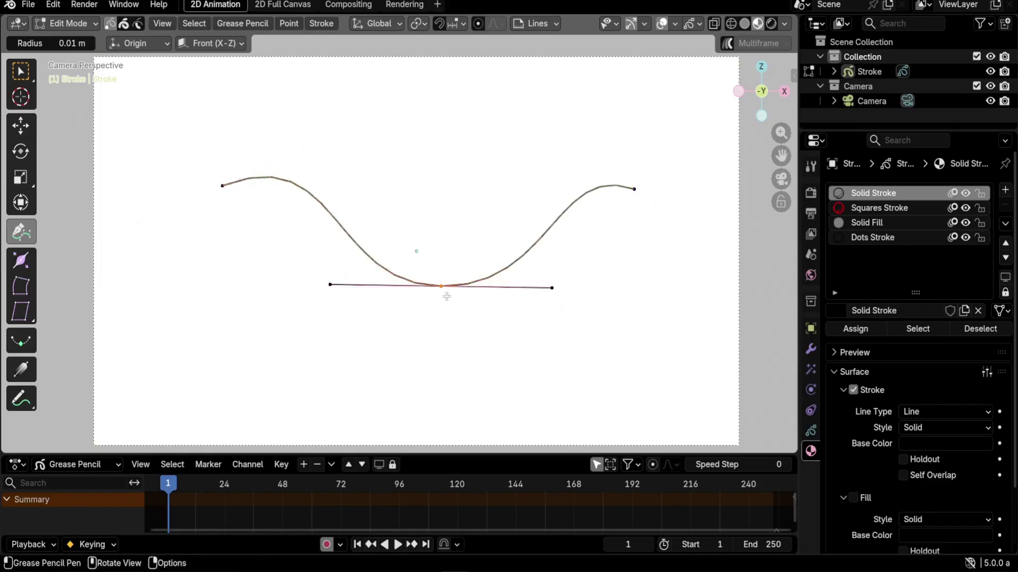
Make the bottom point's handles Auto, then drag the point and its handle around
{"action": "key", "text": "v"}
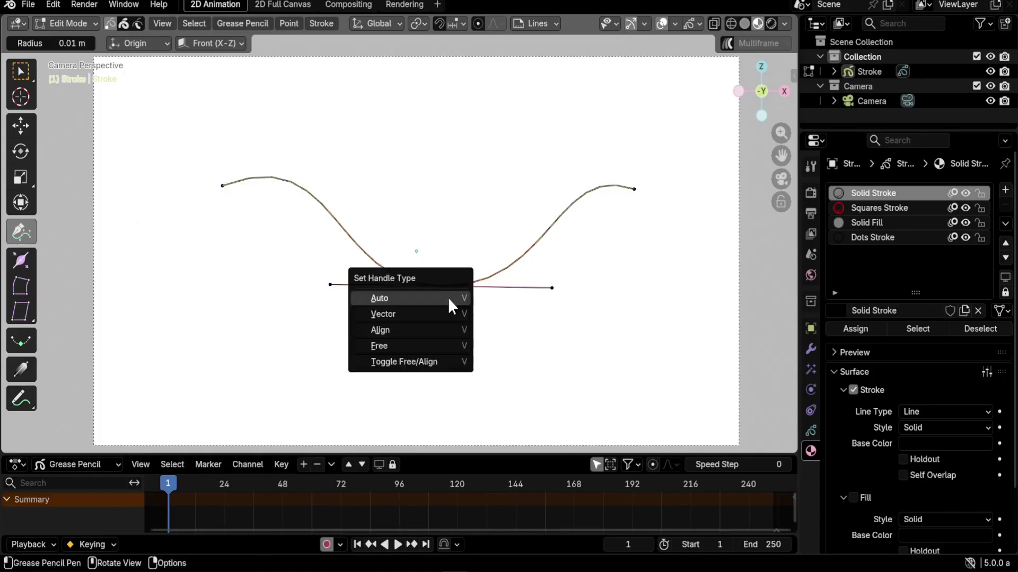
{"action": "left_click", "coordinate": [404, 297]}
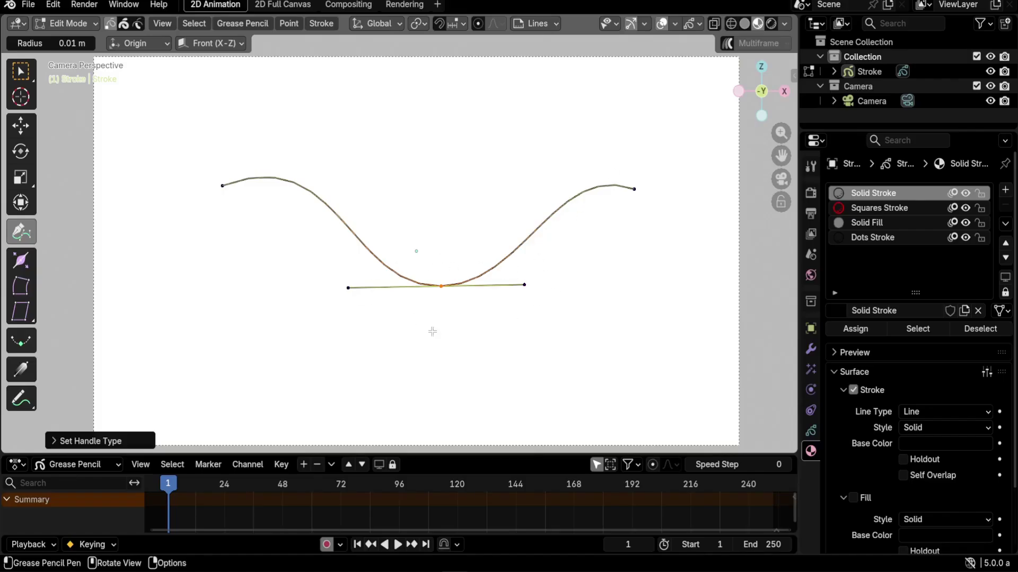
{"action": "left_click", "coordinate": [443, 288]}
{"action": "left_click_drag", "start_coordinate": [443, 288], "coordinate": [564, 348]}
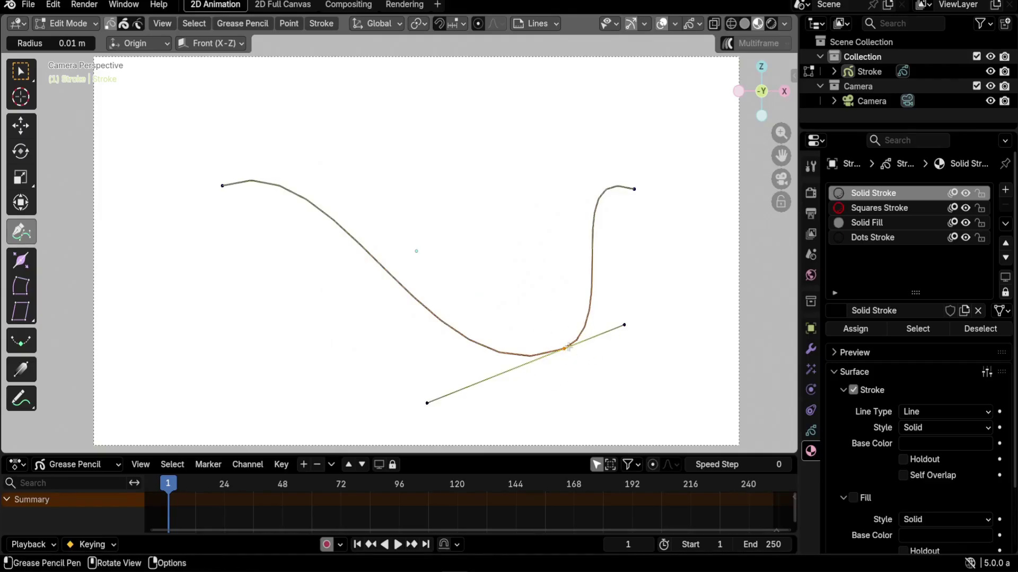
{"action": "left_click_drag", "start_coordinate": [566, 350], "coordinate": [256, 356]}
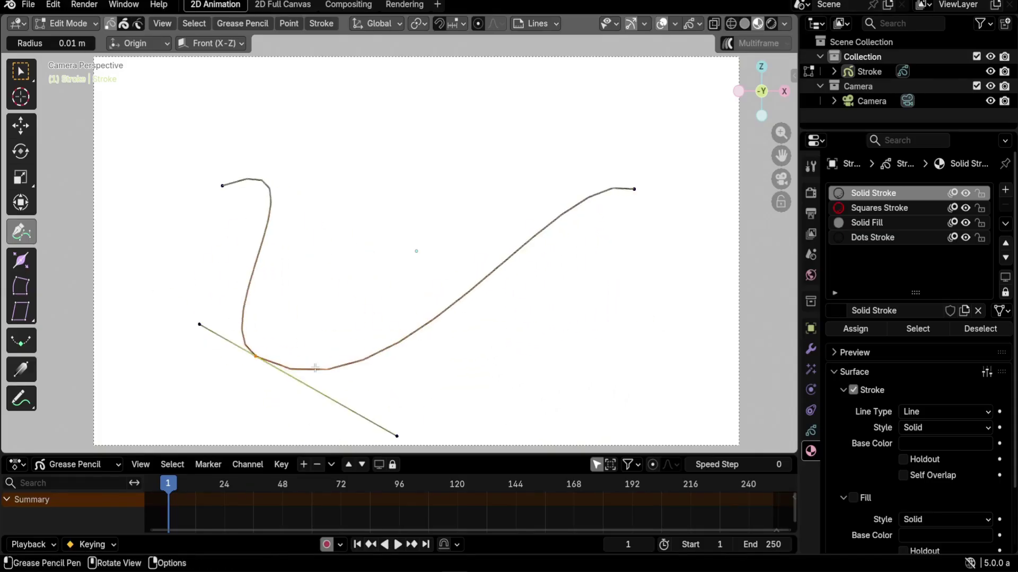
{"action": "left_click_drag", "start_coordinate": [396, 436], "coordinate": [368, 419]}
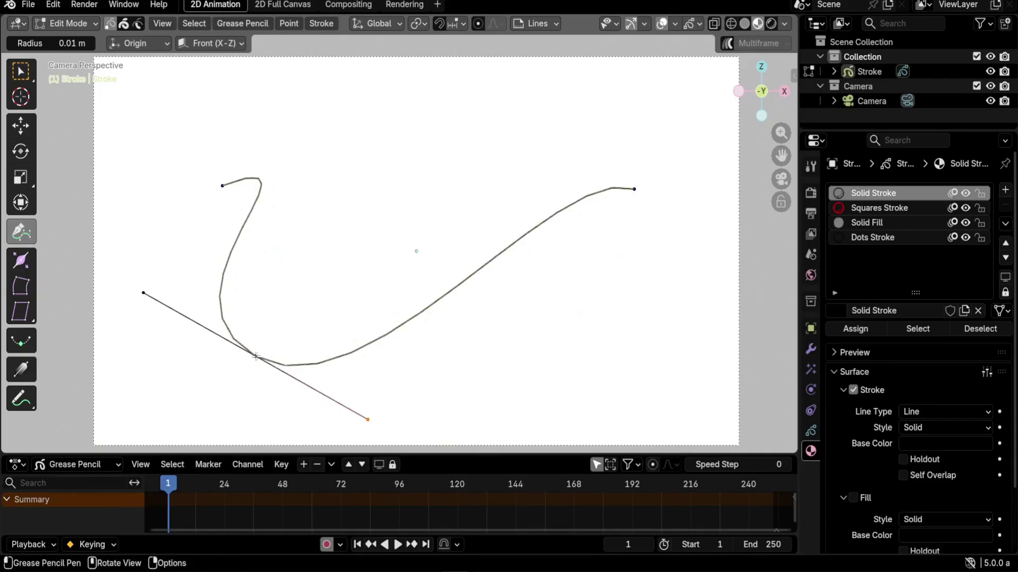
{"action": "mouse_move", "coordinate": [257, 356]}
{"action": "left_mouse_down"}
{"action": "mouse_move", "coordinate": [549, 318]}
{"action": "mouse_move", "coordinate": [286, 332]}
{"action": "mouse_move", "coordinate": [301, 336]}
{"action": "mouse_move", "coordinate": [302, 353]}
{"action": "mouse_move", "coordinate": [266, 360]}
{"action": "mouse_move", "coordinate": [528, 351]}
{"action": "mouse_move", "coordinate": [550, 272]}
{"action": "mouse_move", "coordinate": [400, 260]}
{"action": "mouse_move", "coordinate": [326, 351]}
{"action": "mouse_move", "coordinate": [229, 347]}
{"action": "mouse_move", "coordinate": [261, 342]}
{"action": "mouse_move", "coordinate": [249, 367]}
{"action": "left_mouse_up"}
Move the bottom anchor back right and pull handles from the left end, then undo a trial loop closure
{"action": "left_click", "coordinate": [318, 356]}
{"action": "left_click_drag", "start_coordinate": [325, 350], "coordinate": [431, 335]}
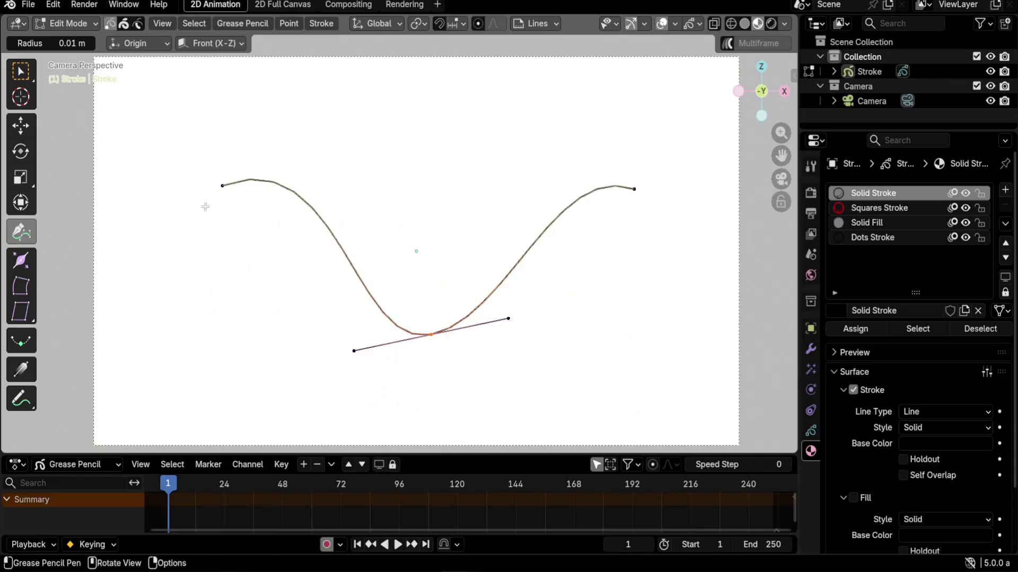
{"action": "left_click_drag", "start_coordinate": [219, 185], "coordinate": [104, 232]}
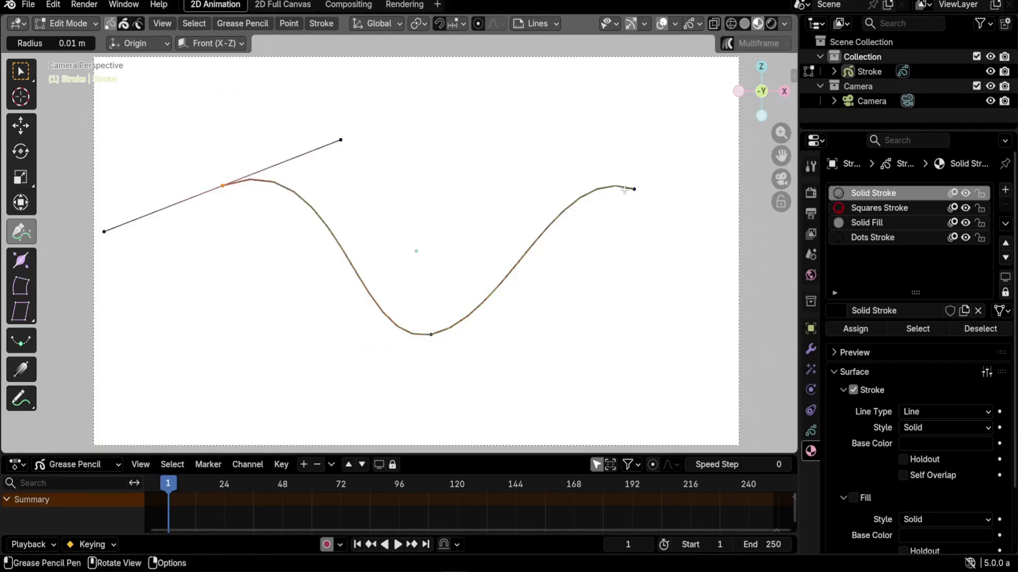
{"action": "left_click_drag", "start_coordinate": [635, 190], "coordinate": [713, 218]}
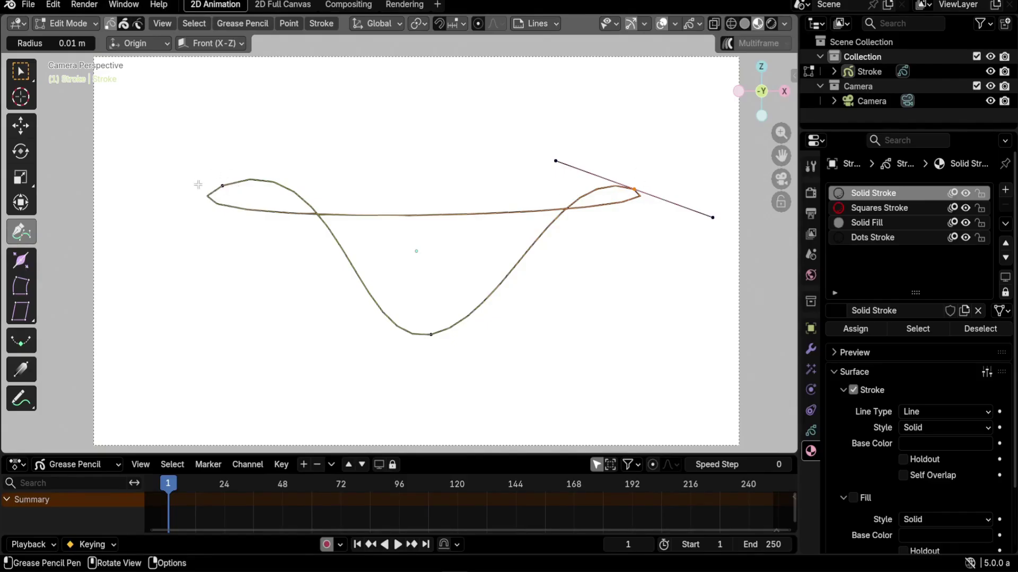
{"action": "key", "text": "ctrl+z"}
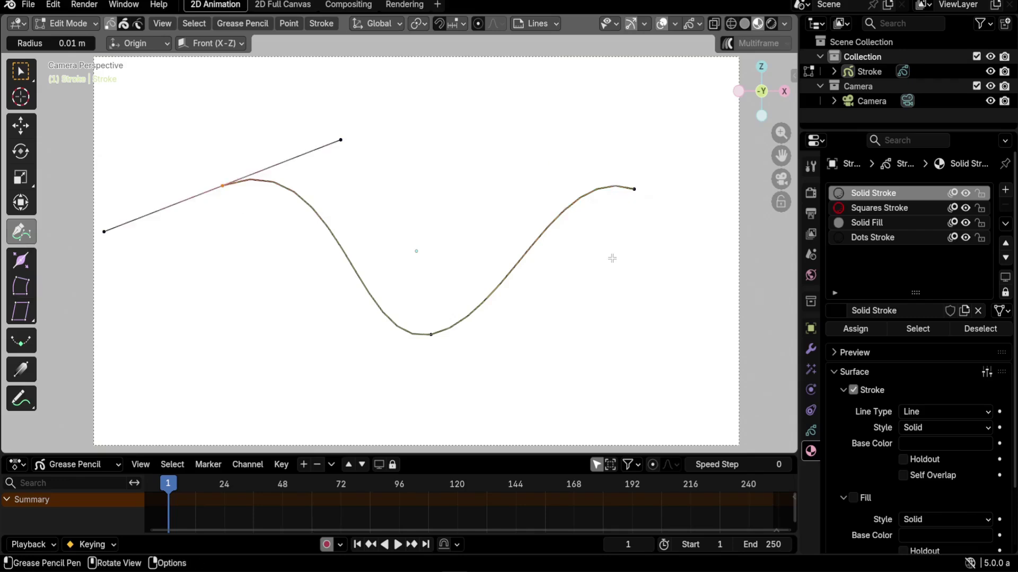
Select both end points with Select Box and set their handles to Auto
{"action": "left_click", "coordinate": [21, 74]}
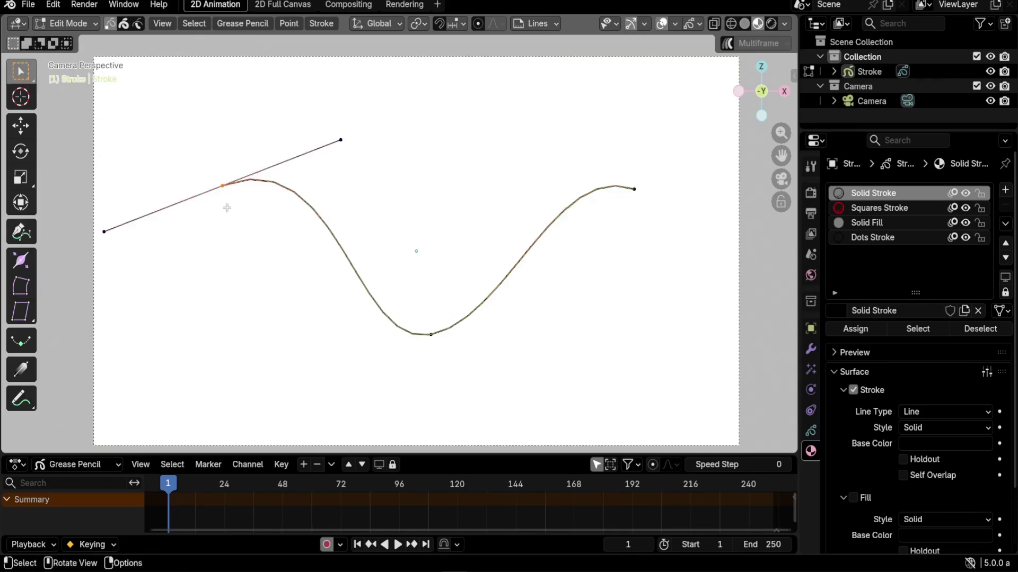
{"action": "left_click", "coordinate": [634, 189], "text": "shift"}
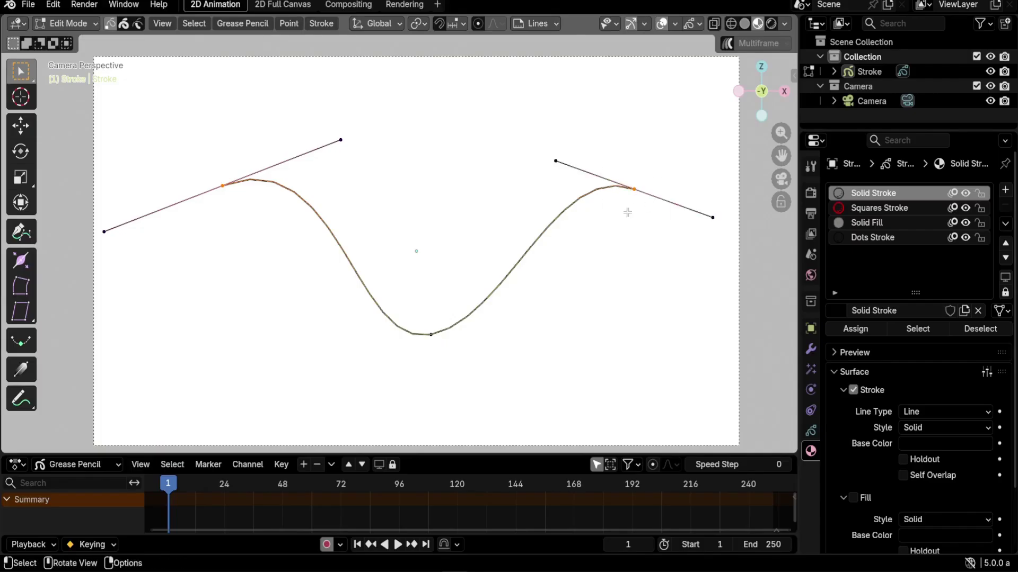
{"action": "key", "text": "v"}
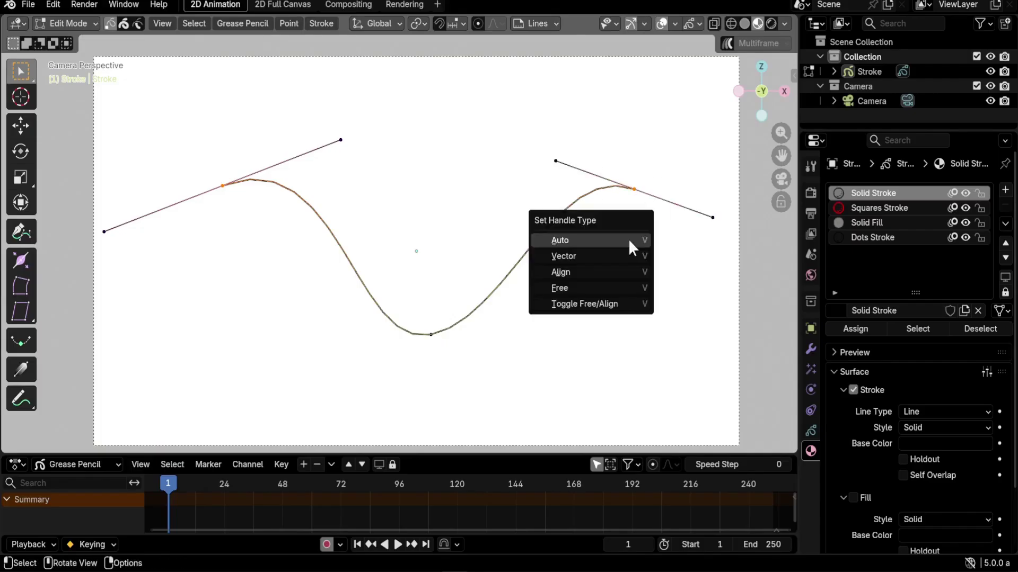
{"action": "left_click", "coordinate": [588, 240]}
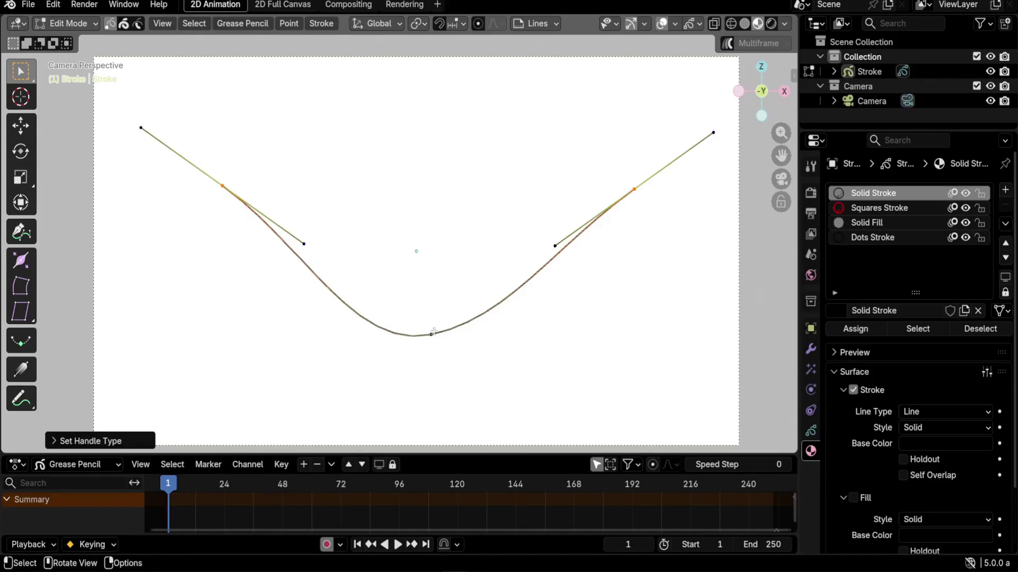
Select the bottom point and move it higher and further left
{"action": "left_click", "coordinate": [431, 334]}
{"action": "key", "text": "g"}
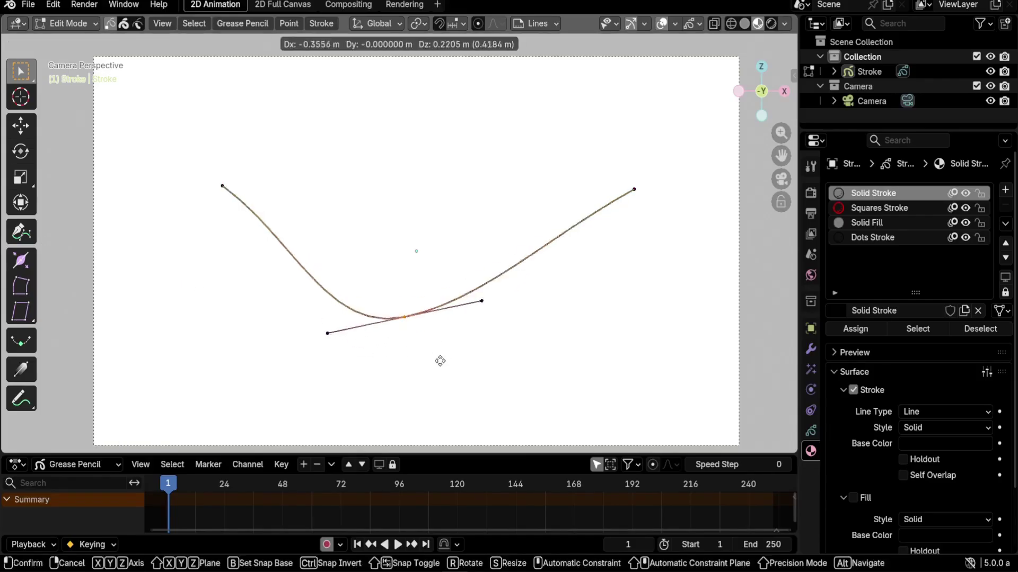
{"action": "left_click", "coordinate": [447, 347]}
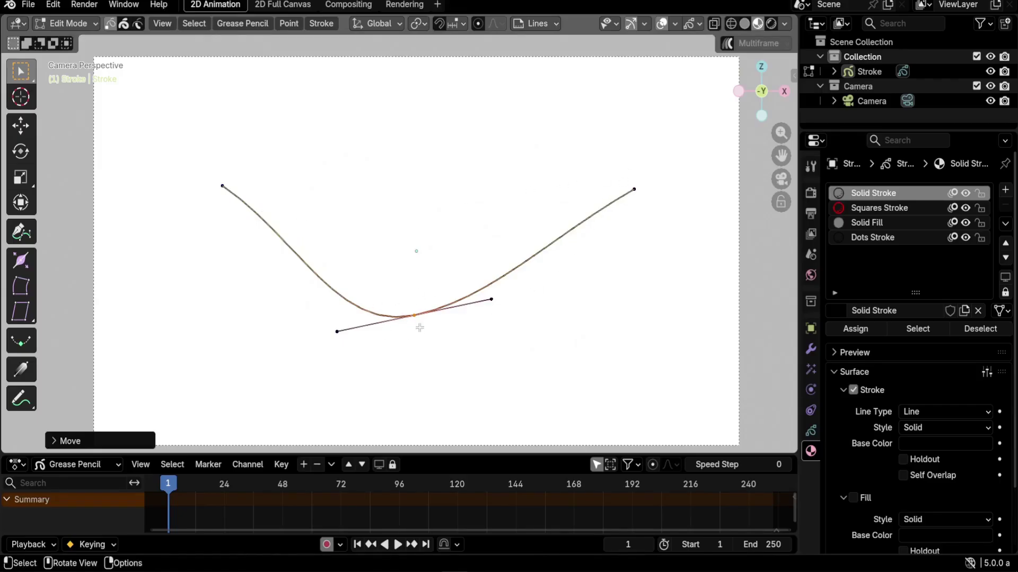
Set the bottom point's handles to Auto and move it back to center for a symmetric dip
{"action": "key", "text": "v"}
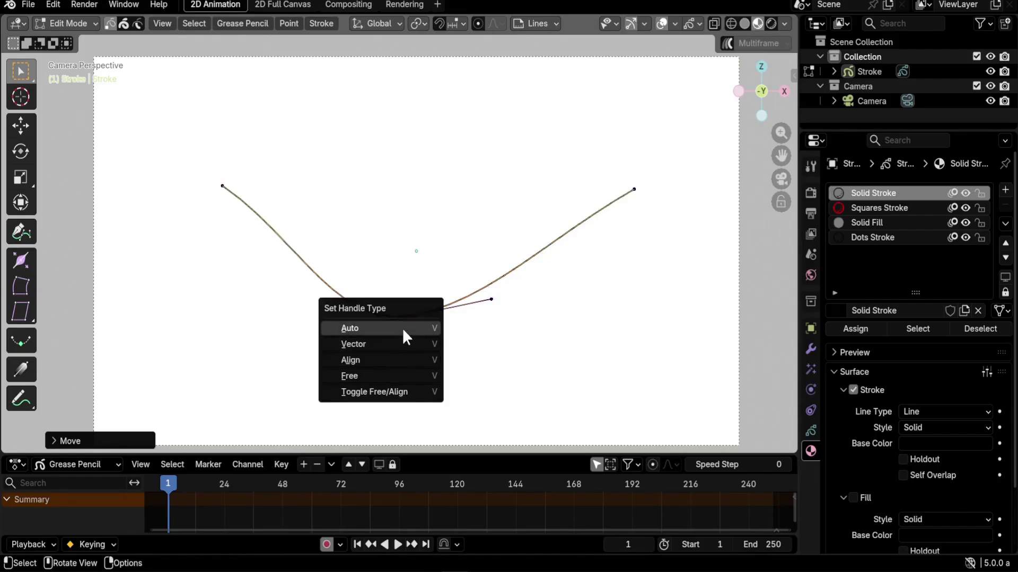
{"action": "left_click", "coordinate": [402, 327]}
{"action": "key", "text": "g"}
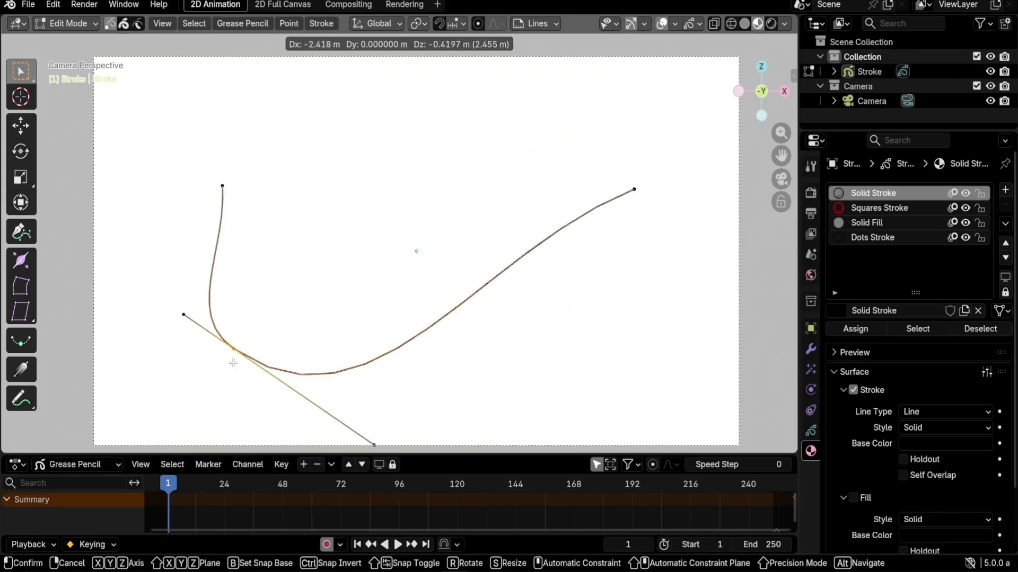
{"action": "left_click", "coordinate": [234, 363]}
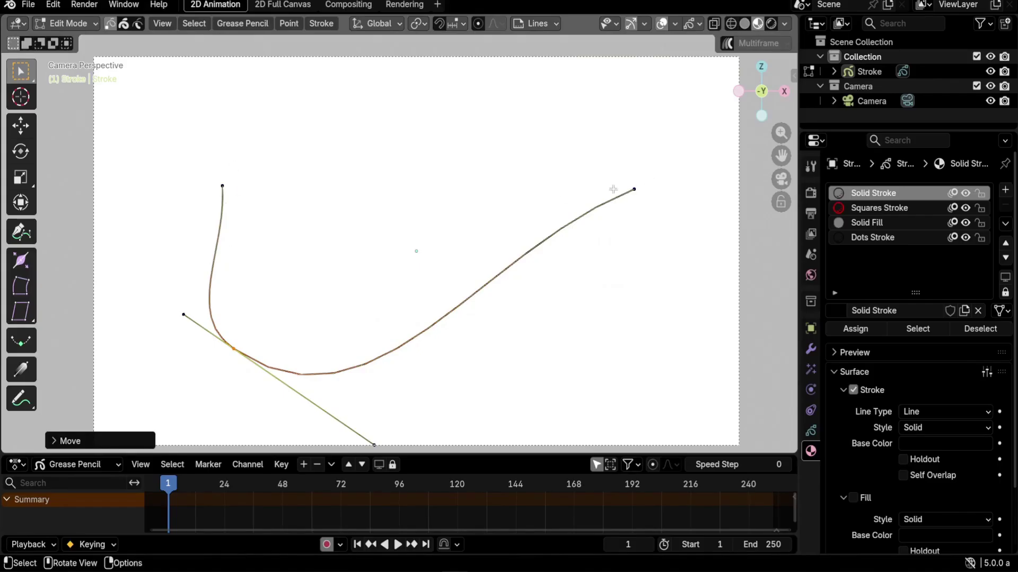
{"action": "key", "text": "g"}
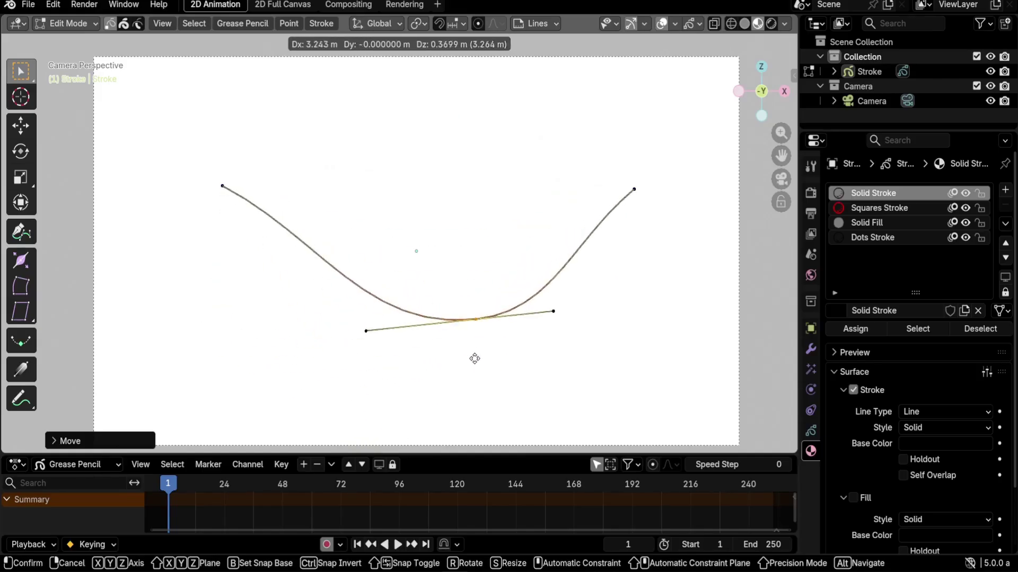
{"action": "left_click", "coordinate": [414, 364]}
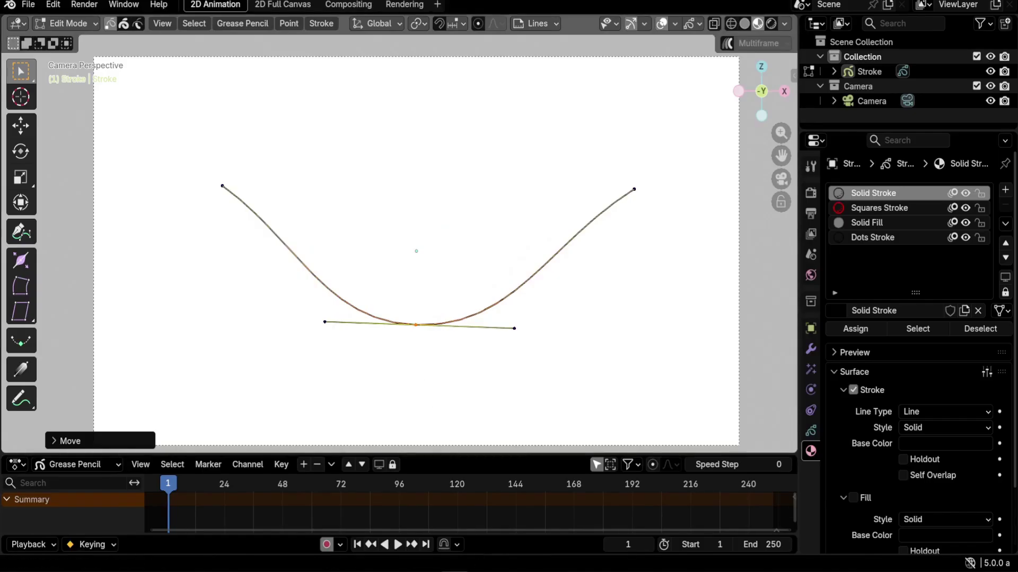
Bring up the Set Handle Type menu for the curve's bottom point
{"action": "left_click", "coordinate": [392, 526]}
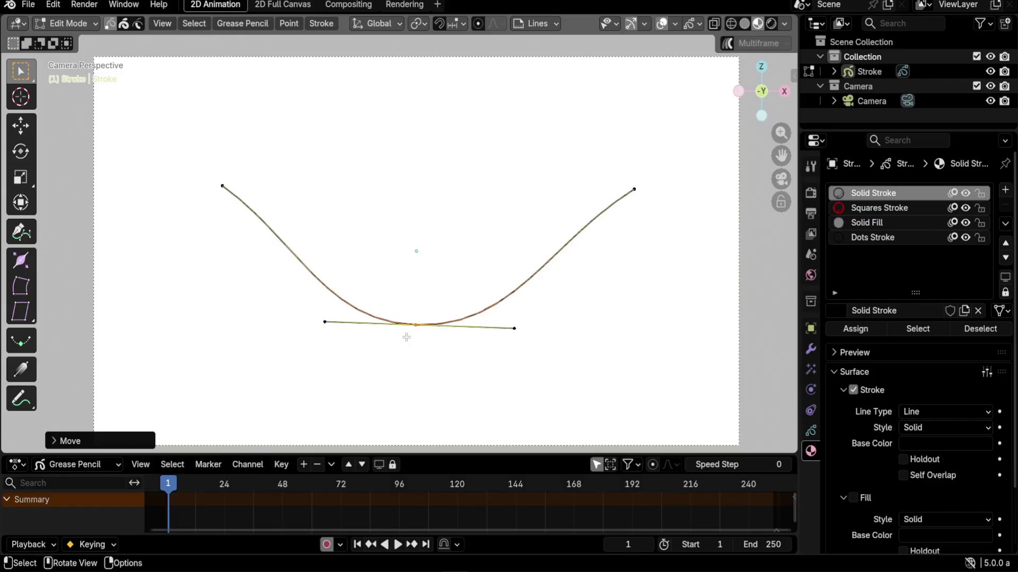
{"action": "key", "text": "v"}
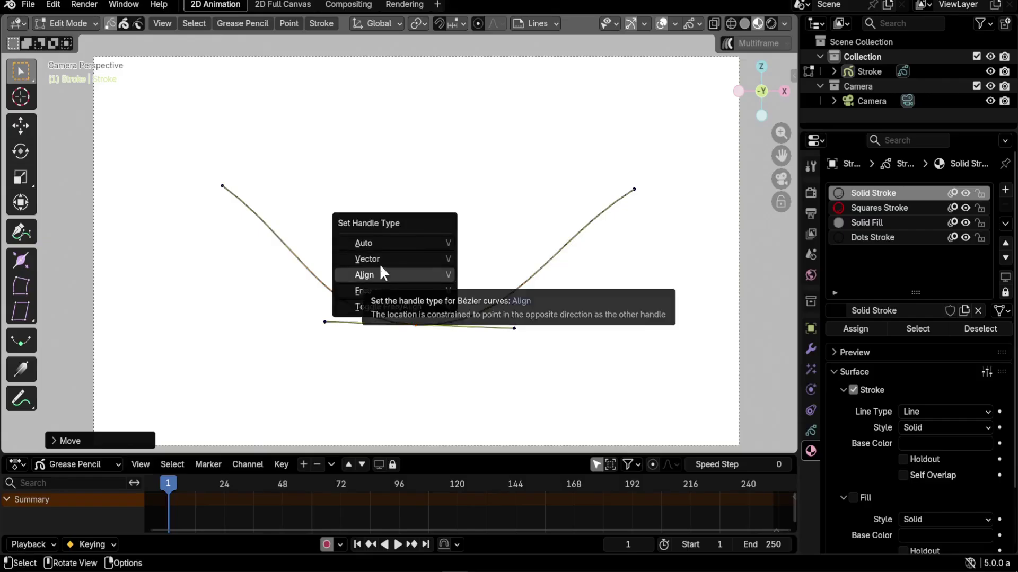
Pull handles from the right end, add a top point, and close the curve onto its start point
{"action": "left_click", "coordinate": [377, 291]}
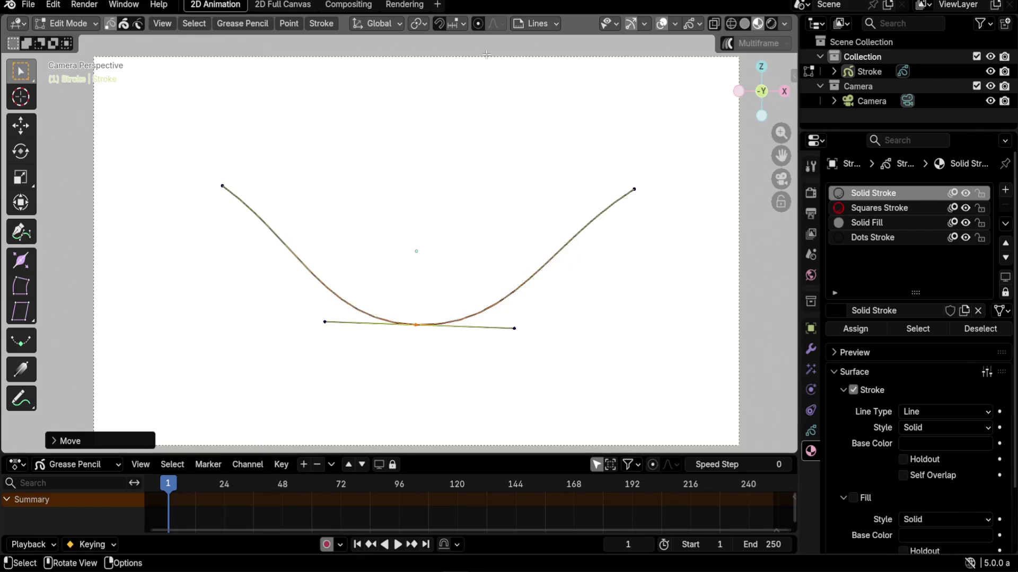
{"action": "left_click", "coordinate": [21, 232]}
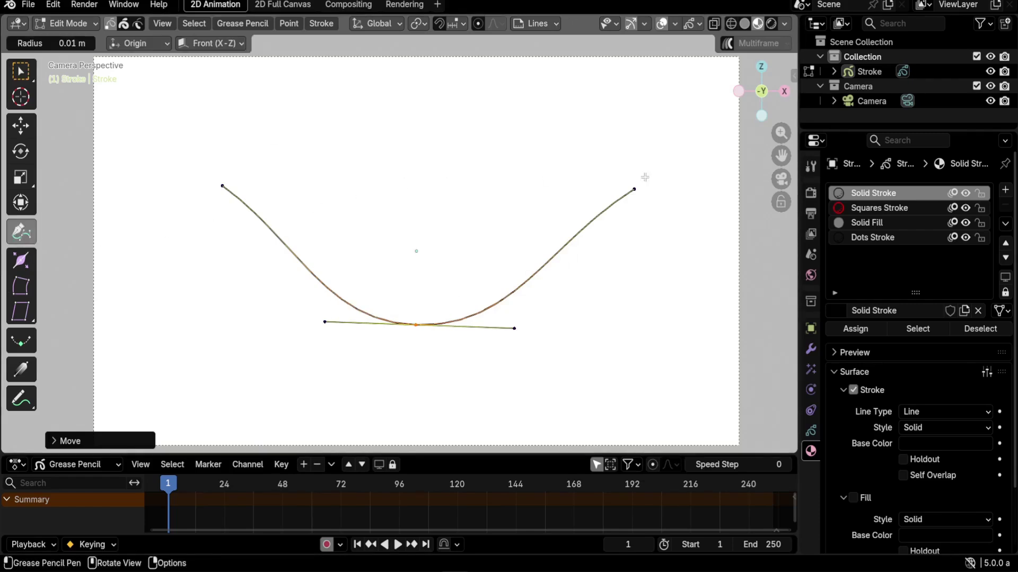
{"action": "left_click_drag", "start_coordinate": [637, 190], "coordinate": [719, 137]}
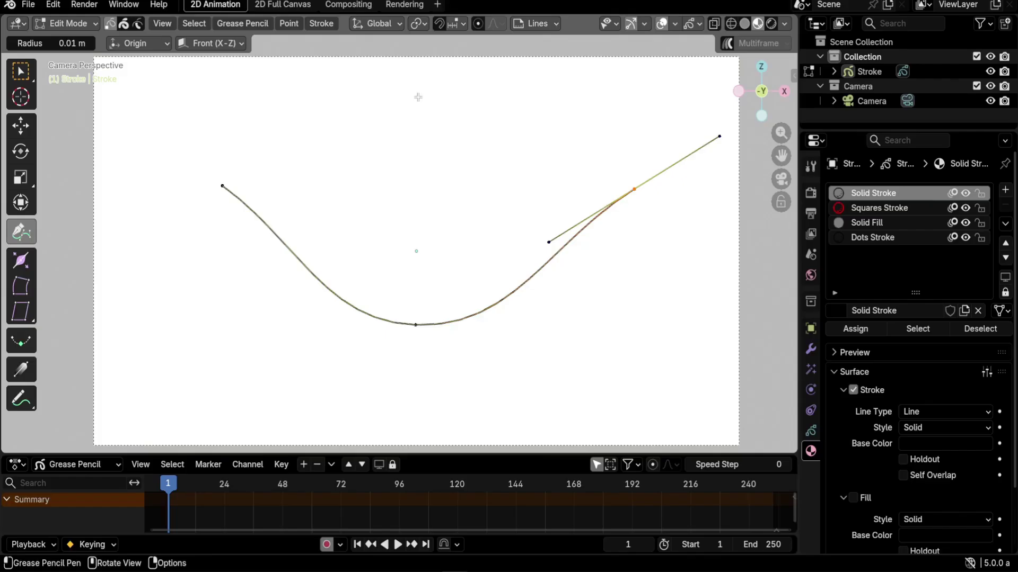
{"action": "left_click", "coordinate": [423, 98]}
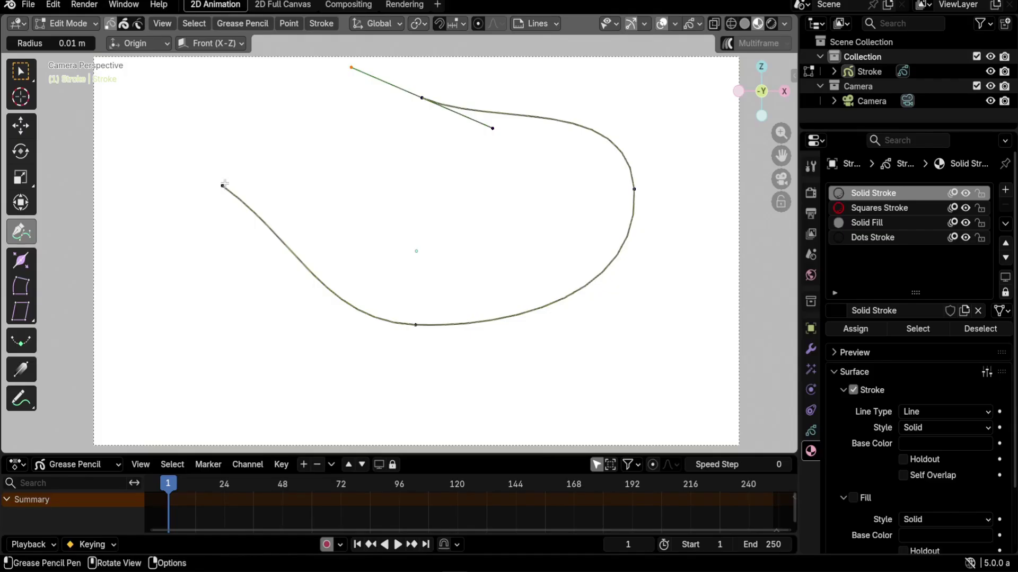
{"action": "left_click_drag", "start_coordinate": [223, 185], "coordinate": [220, 199]}
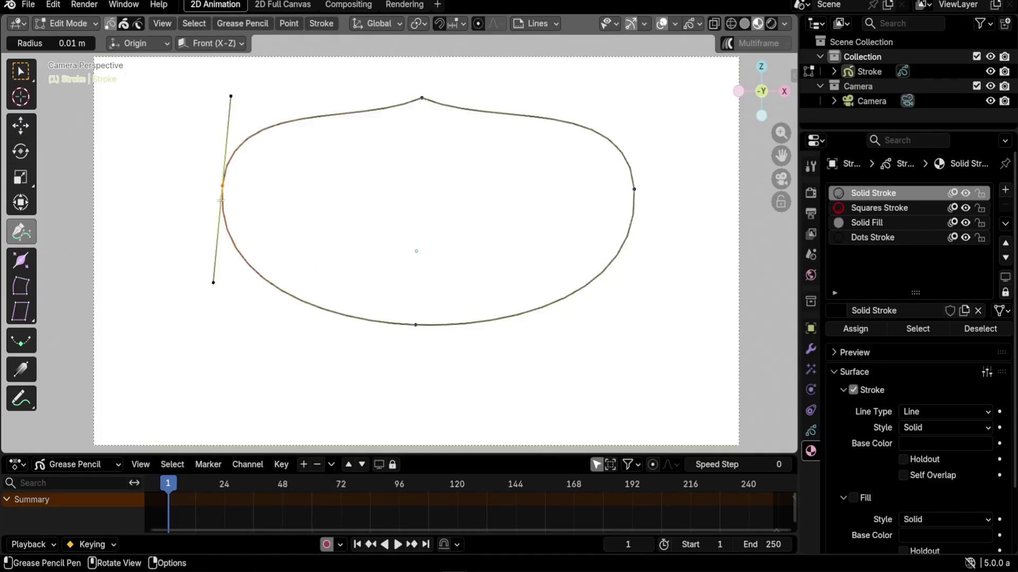
{"action": "left_click", "coordinate": [422, 99]}
Select all points and delete the entire looped stroke
{"action": "key", "text": "a"}
{"action": "key", "text": "x"}
{"action": "left_click", "coordinate": [425, 141]}
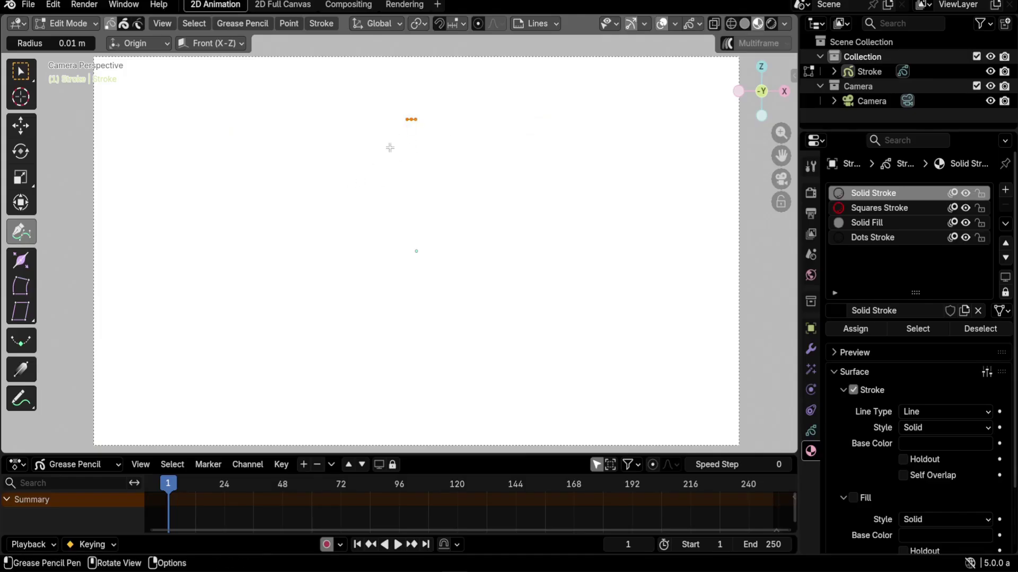
Draw a closed four-corner diamond with the Pen tool, then nudge its top vertex slightly
{"action": "left_click", "coordinate": [271, 254]}
{"action": "left_click", "coordinate": [472, 450]}
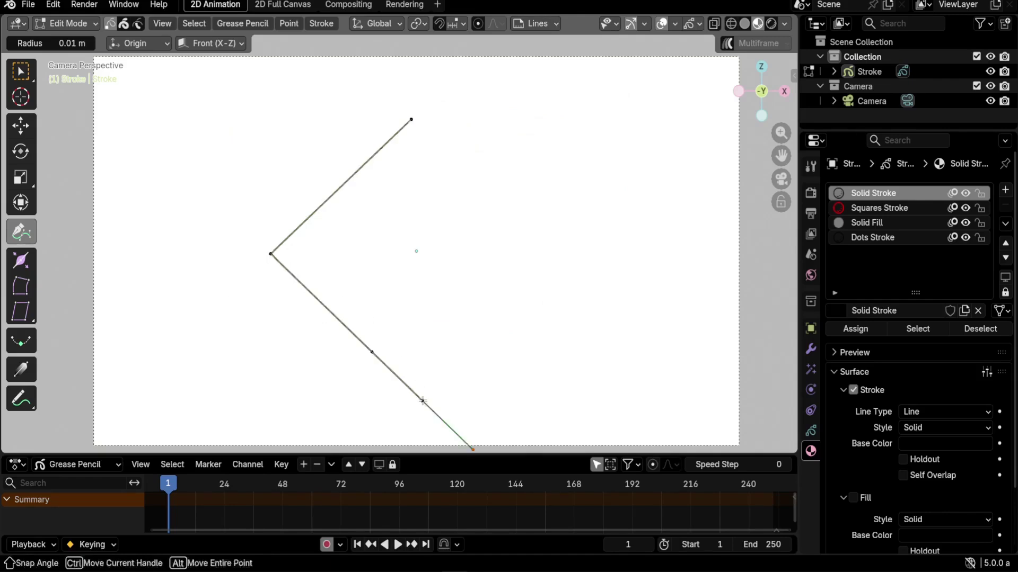
{"action": "left_click", "coordinate": [553, 254]}
{"action": "left_click", "coordinate": [412, 119]}
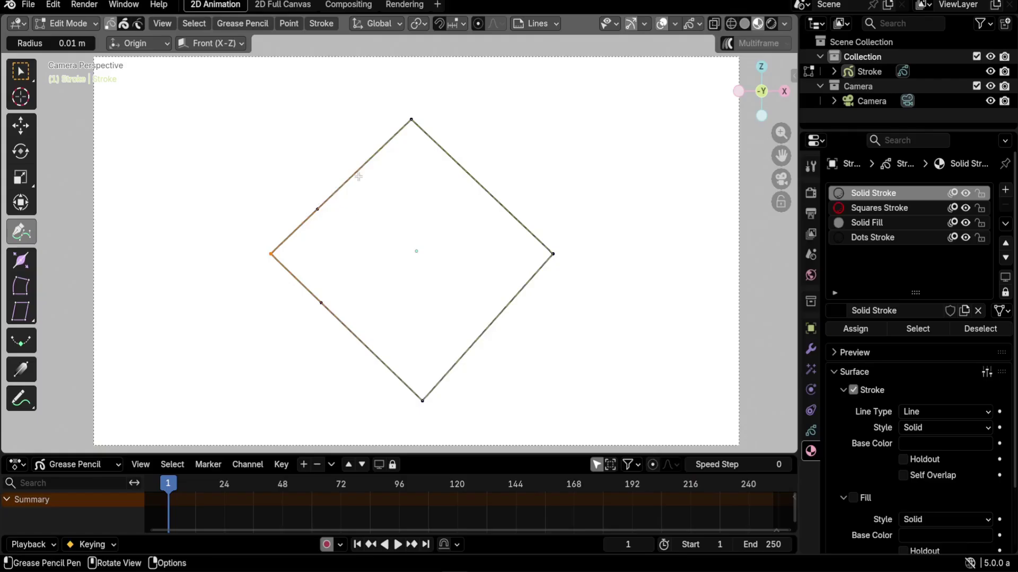
{"action": "left_click", "coordinate": [413, 121]}
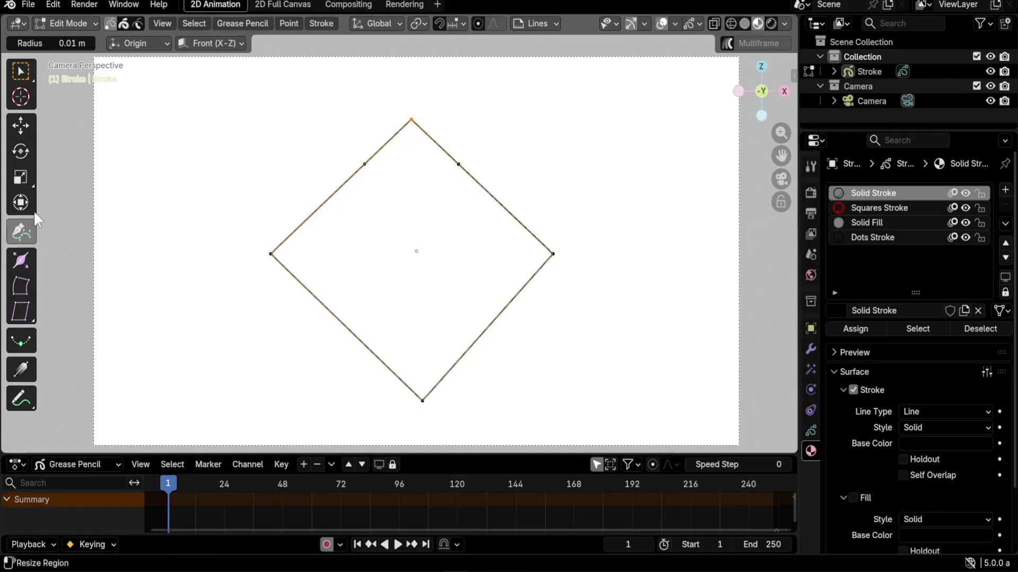
{"action": "mouse_move", "coordinate": [411, 119]}
{"action": "left_mouse_down"}
{"action": "mouse_move", "coordinate": [413, 325]}
{"action": "mouse_move", "coordinate": [411, 115]}
{"action": "mouse_move", "coordinate": [402, 324]}
{"action": "mouse_move", "coordinate": [320, 132]}
{"action": "mouse_move", "coordinate": [415, 142]}
{"action": "mouse_move", "coordinate": [412, 289]}
{"action": "mouse_move", "coordinate": [382, 143]}
{"action": "mouse_move", "coordinate": [294, 159]}
{"action": "mouse_move", "coordinate": [473, 145]}
{"action": "mouse_move", "coordinate": [452, 103]}
{"action": "mouse_move", "coordinate": [388, 107]}
{"action": "mouse_move", "coordinate": [440, 150]}
{"action": "mouse_move", "coordinate": [408, 114]}
{"action": "mouse_move", "coordinate": [390, 317]}
{"action": "mouse_move", "coordinate": [414, 105]}
{"action": "mouse_move", "coordinate": [420, 214]}
{"action": "mouse_move", "coordinate": [404, 330]}
{"action": "mouse_move", "coordinate": [416, 132]}
{"action": "mouse_move", "coordinate": [633, 132]}
{"action": "mouse_move", "coordinate": [411, 135]}
{"action": "mouse_move", "coordinate": [619, 147]}
{"action": "mouse_move", "coordinate": [391, 141]}
{"action": "mouse_move", "coordinate": [423, 141]}
{"action": "mouse_move", "coordinate": [417, 116]}
{"action": "left_mouse_up"}
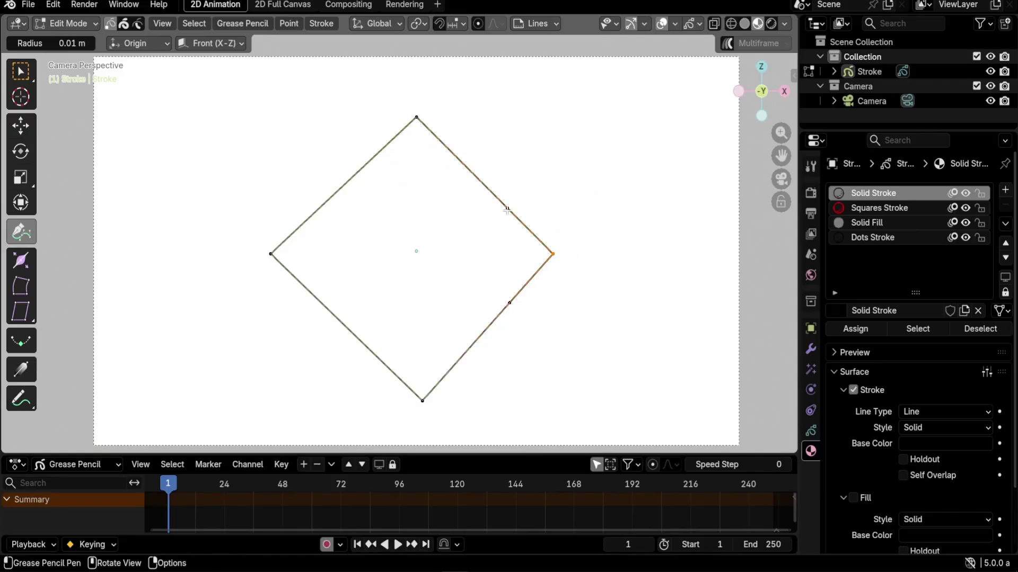
Give the right point aligned handles to curve that corner, then cancel reshaping the top corner
{"action": "key", "text": "v"}
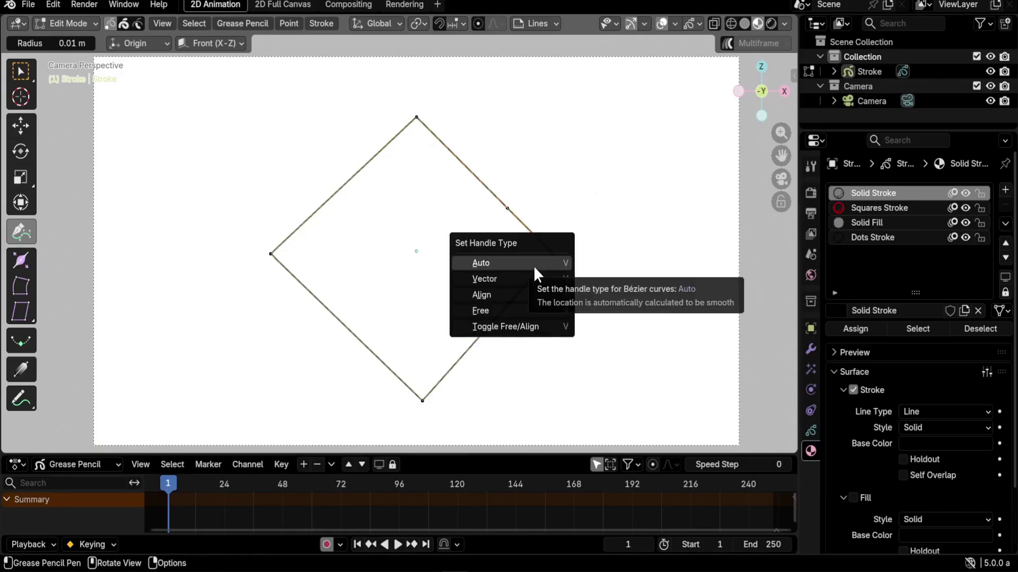
{"action": "left_click", "coordinate": [523, 299]}
{"action": "left_click", "coordinate": [510, 303]}
{"action": "left_click_drag", "start_coordinate": [510, 303], "coordinate": [553, 320]}
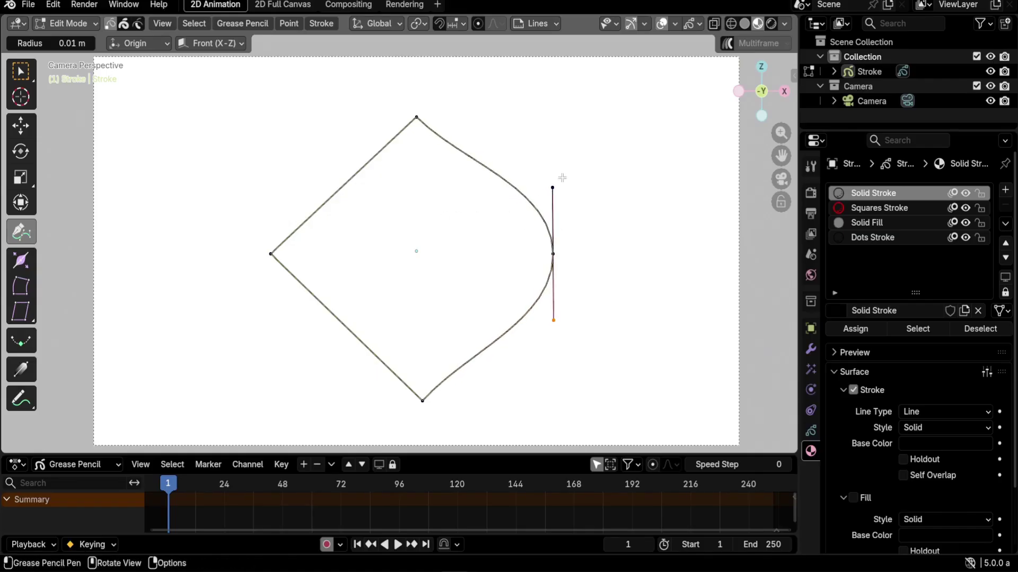
{"action": "mouse_move", "coordinate": [416, 117]}
{"action": "left_mouse_down"}
{"action": "mouse_move", "coordinate": [457, 138]}
{"action": "mouse_move", "coordinate": [420, 179]}
{"action": "mouse_move", "coordinate": [456, 141]}
{"action": "mouse_move", "coordinate": [390, 132]}
{"action": "mouse_move", "coordinate": [397, 119]}
{"action": "left_mouse_up"}
{"action": "key", "text": "Escape"}
Restore the right point to a sharp Vector corner, undo, and move it slightly left
{"action": "left_click", "coordinate": [551, 255]}
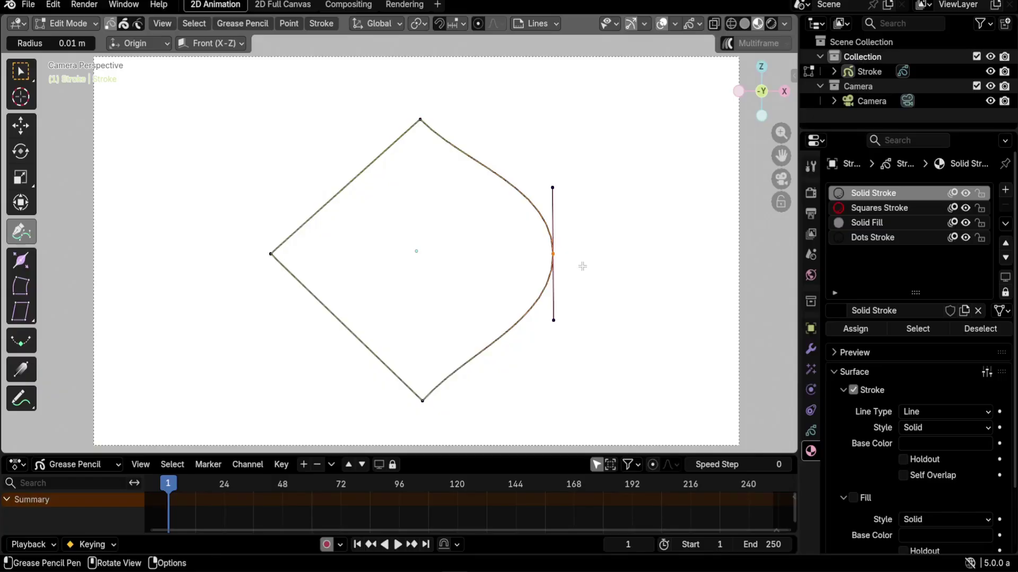
{"action": "key", "text": "v"}
{"action": "left_click", "coordinate": [550, 251]}
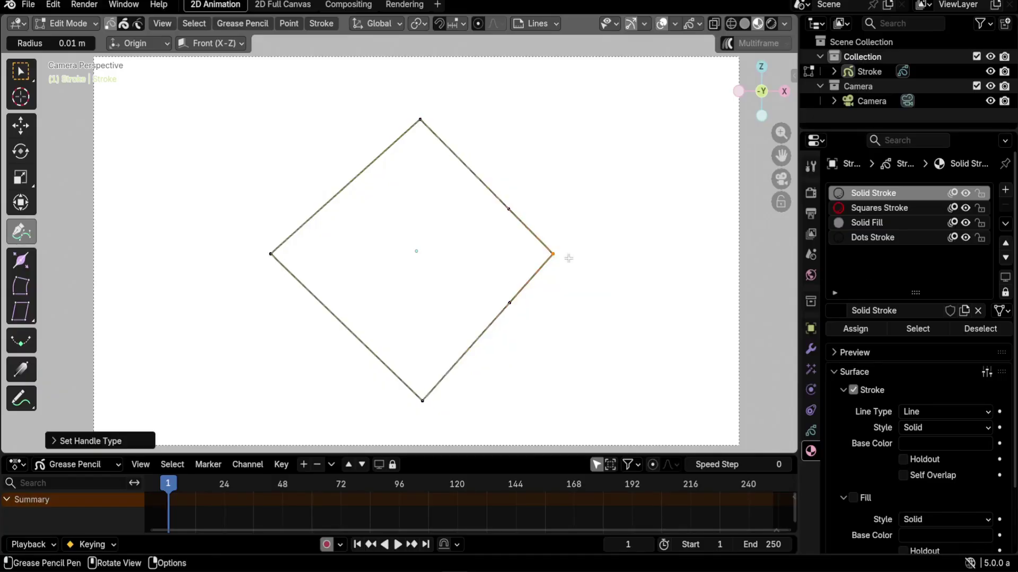
{"action": "key", "text": "ctrl+z"}
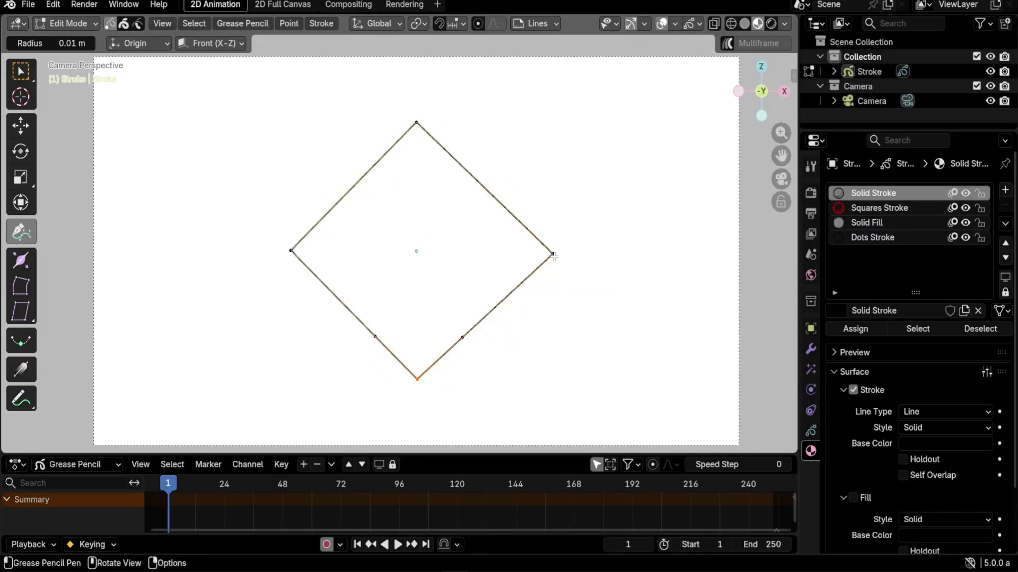
{"action": "mouse_move", "coordinate": [554, 254]}
{"action": "left_mouse_down"}
{"action": "mouse_move", "coordinate": [530, 255]}
{"action": "mouse_move", "coordinate": [539, 252]}
{"action": "left_mouse_up"}
{"action": "left_click", "coordinate": [467, 337]}
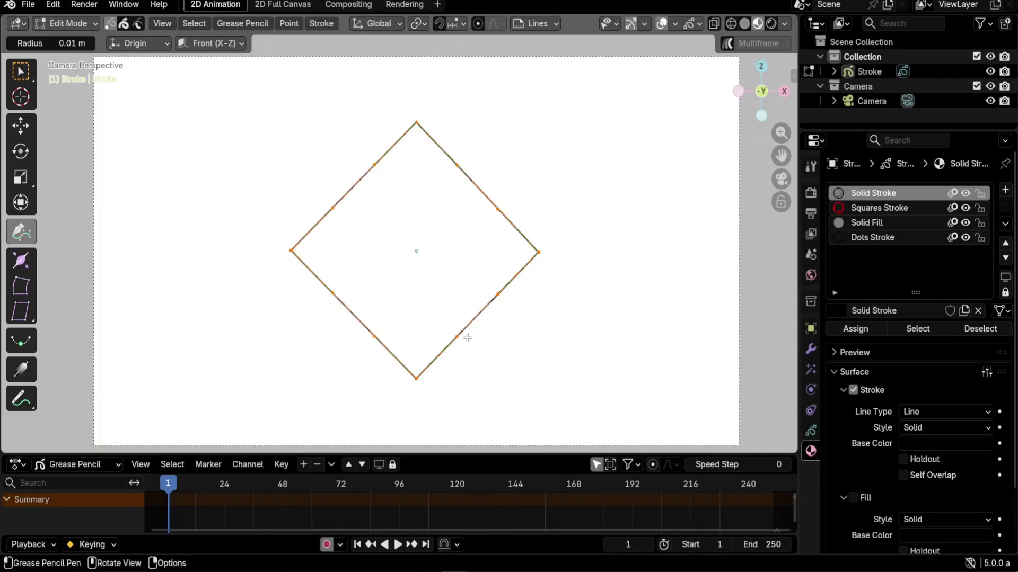
Set all handles to Auto, rounding the diamond into a circle, and preview it without overlays
{"action": "key", "text": "v"}
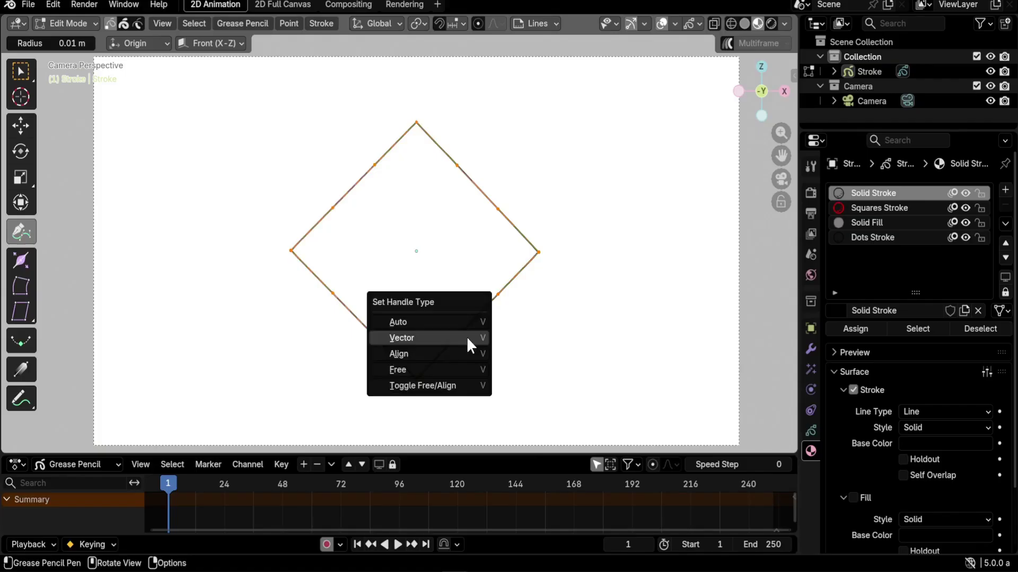
{"action": "left_click", "coordinate": [408, 324]}
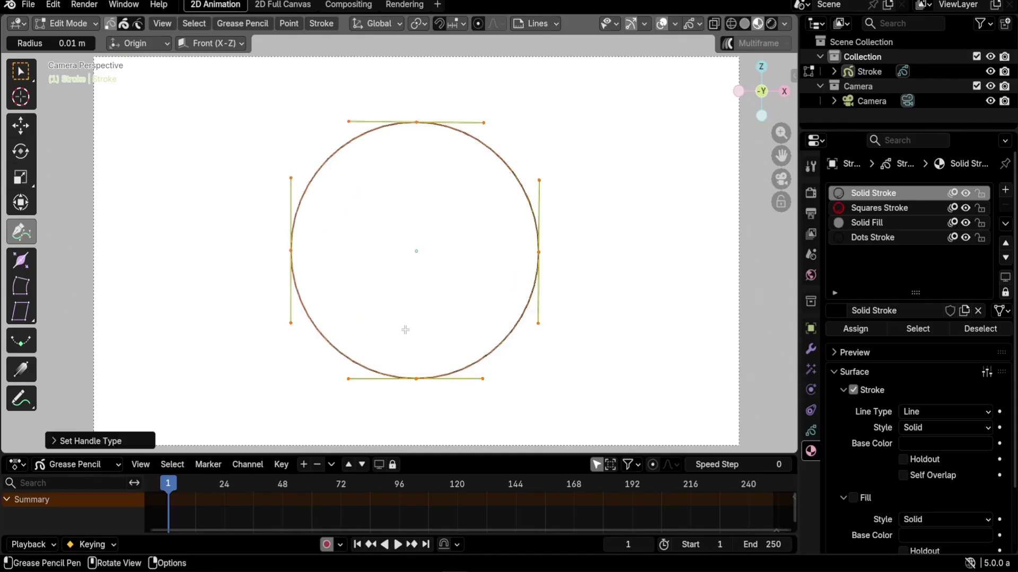
{"action": "key", "text": "alt+a"}
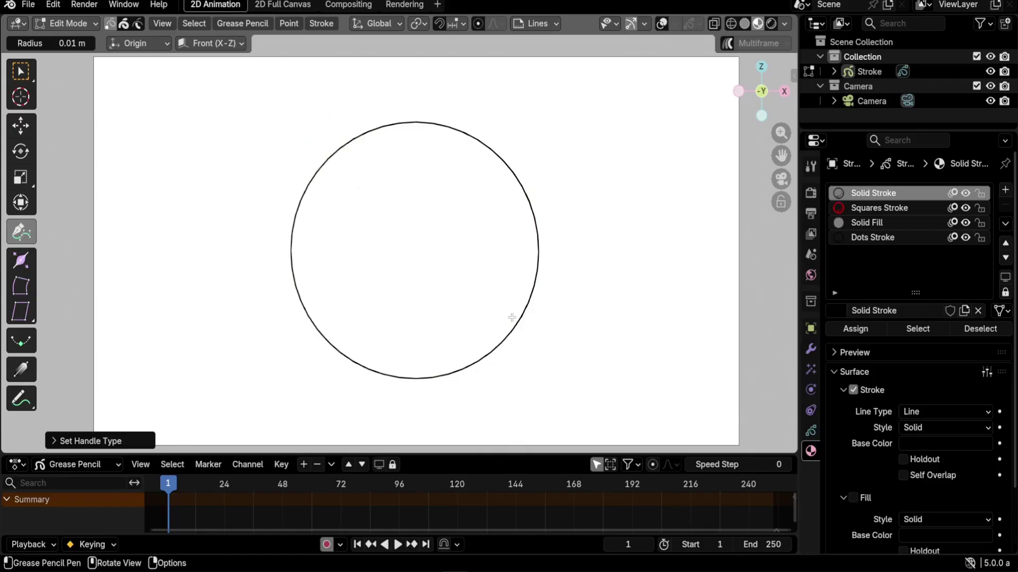
{"action": "key", "text": "shift+alt+z"}
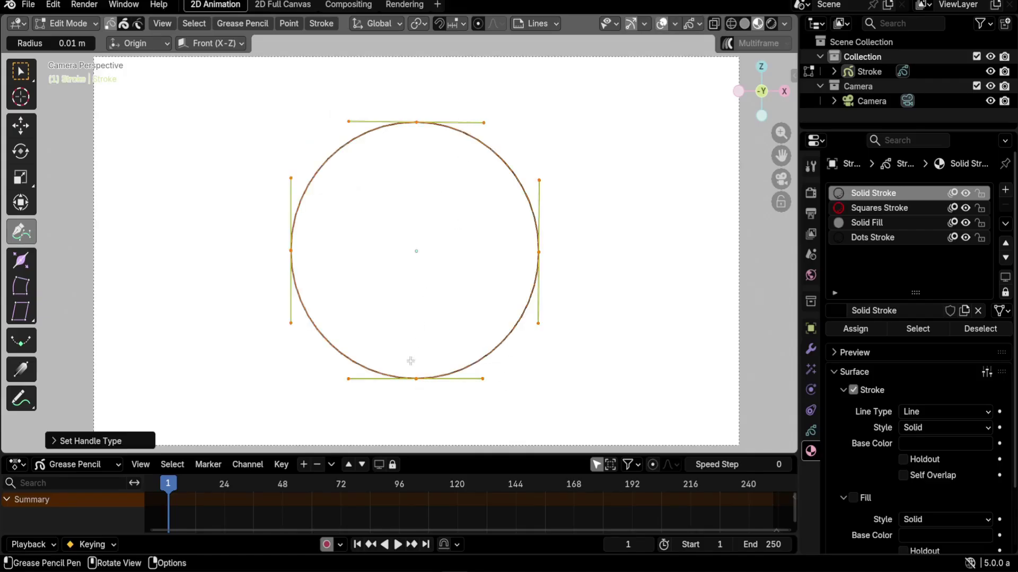
Reshape the circle by dragging its bottom, top and right points, then select all points
{"action": "mouse_move", "coordinate": [416, 379]}
{"action": "left_mouse_down"}
{"action": "mouse_move", "coordinate": [419, 269]}
{"action": "mouse_move", "coordinate": [419, 390]}
{"action": "mouse_move", "coordinate": [417, 255]}
{"action": "mouse_move", "coordinate": [408, 382]}
{"action": "left_mouse_up"}
{"action": "left_click_drag", "start_coordinate": [417, 122], "coordinate": [278, 241]}
{"action": "left_click_drag", "start_coordinate": [539, 251], "coordinate": [569, 261]}
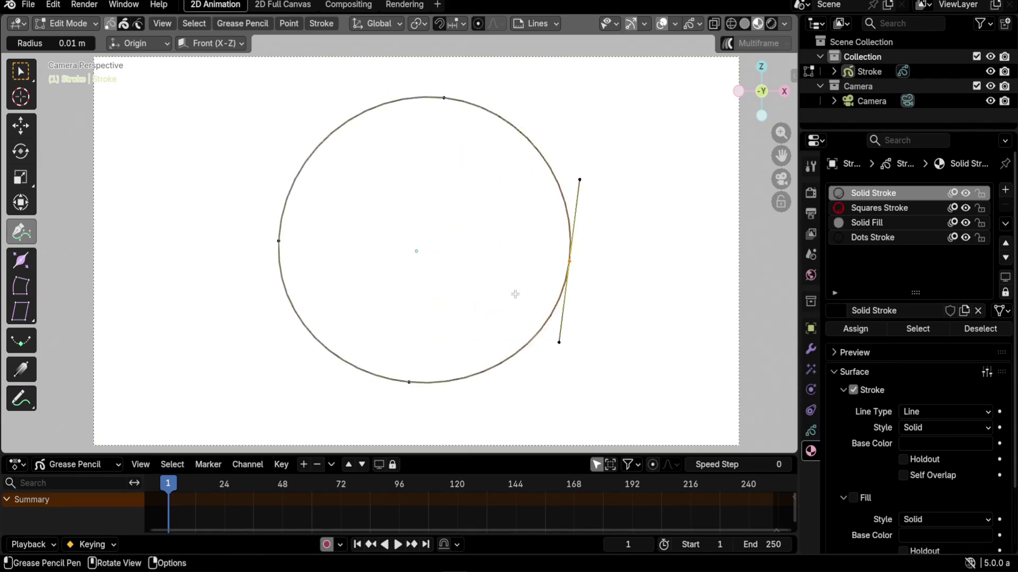
{"action": "key", "text": "a"}
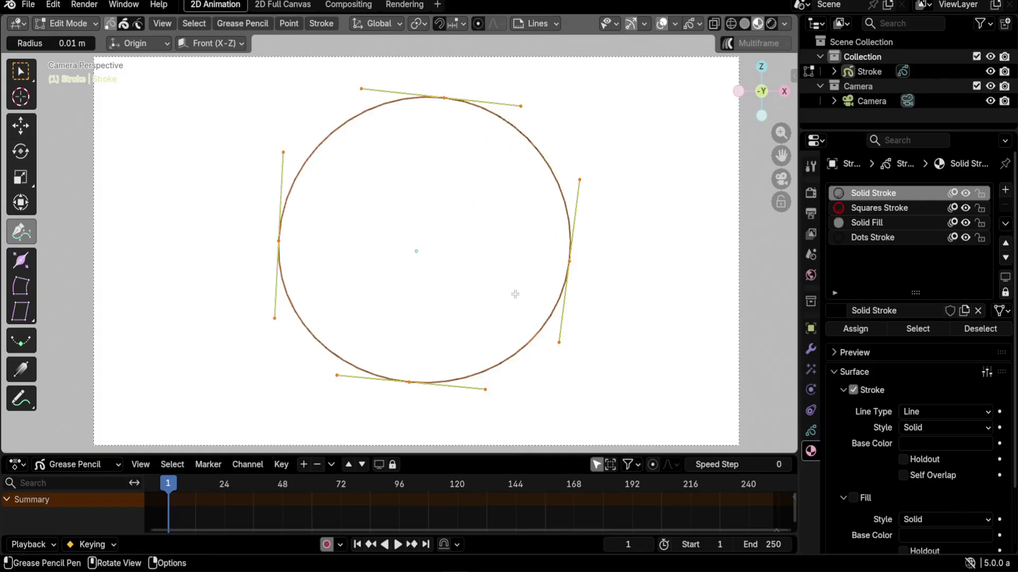
{"action": "key", "text": "v"}
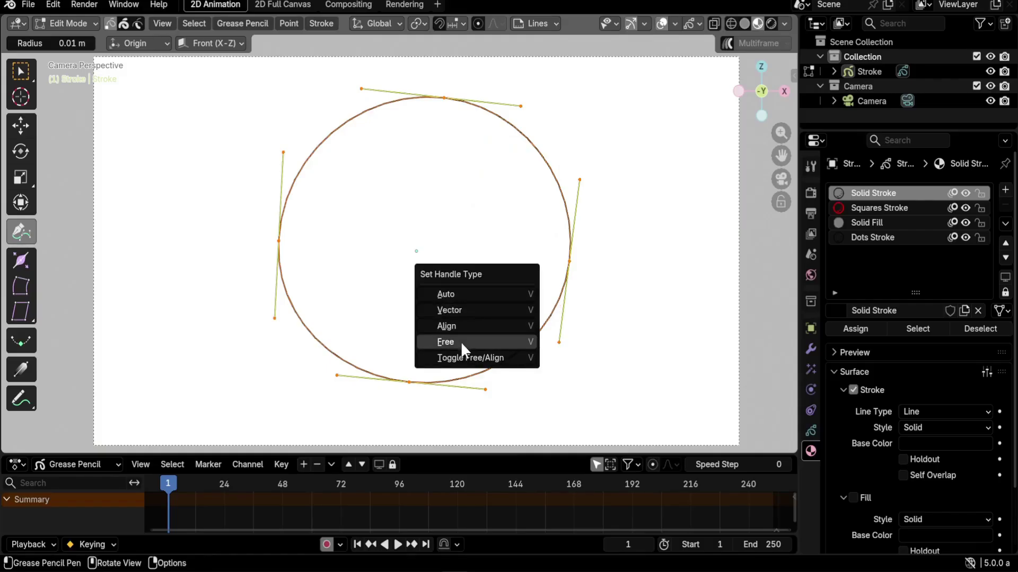
Set all handles to Vector, then pull a handle from the top point to bend the right edge
{"action": "left_click", "coordinate": [463, 310]}
{"action": "left_click", "coordinate": [485, 153]}
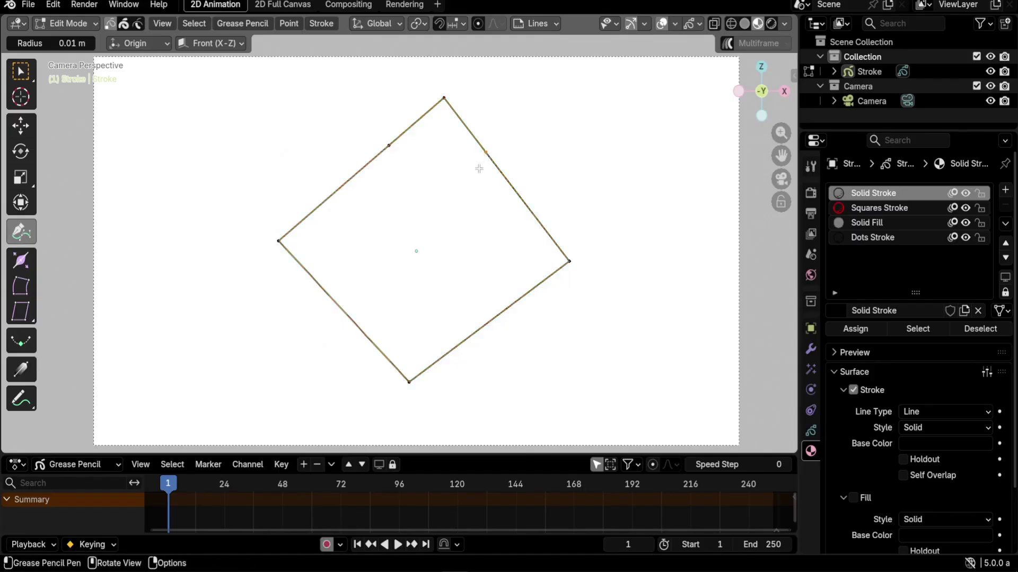
{"action": "left_click_drag", "start_coordinate": [488, 152], "coordinate": [515, 137]}
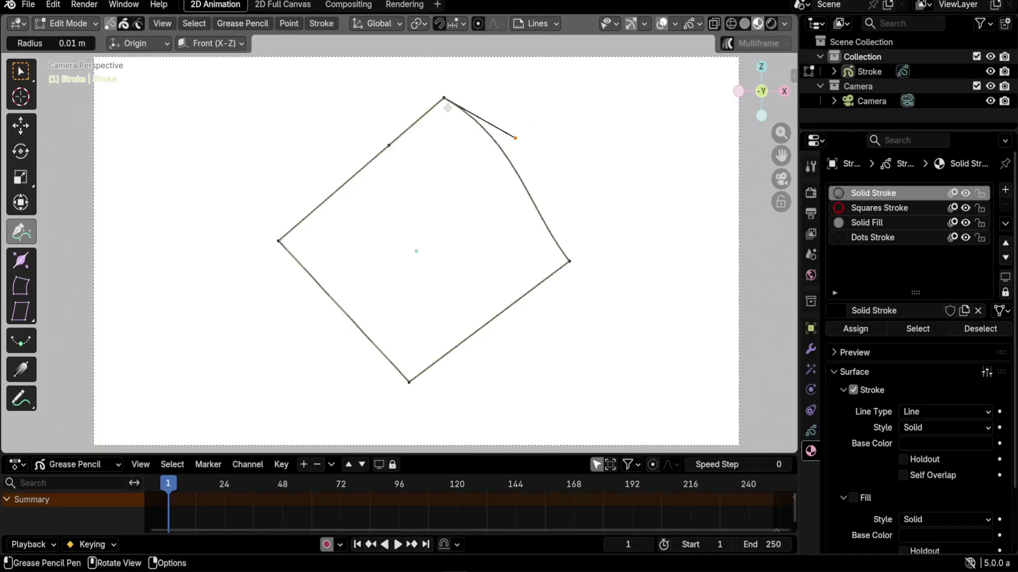
{"action": "left_click_drag", "start_coordinate": [444, 98], "coordinate": [424, 133]}
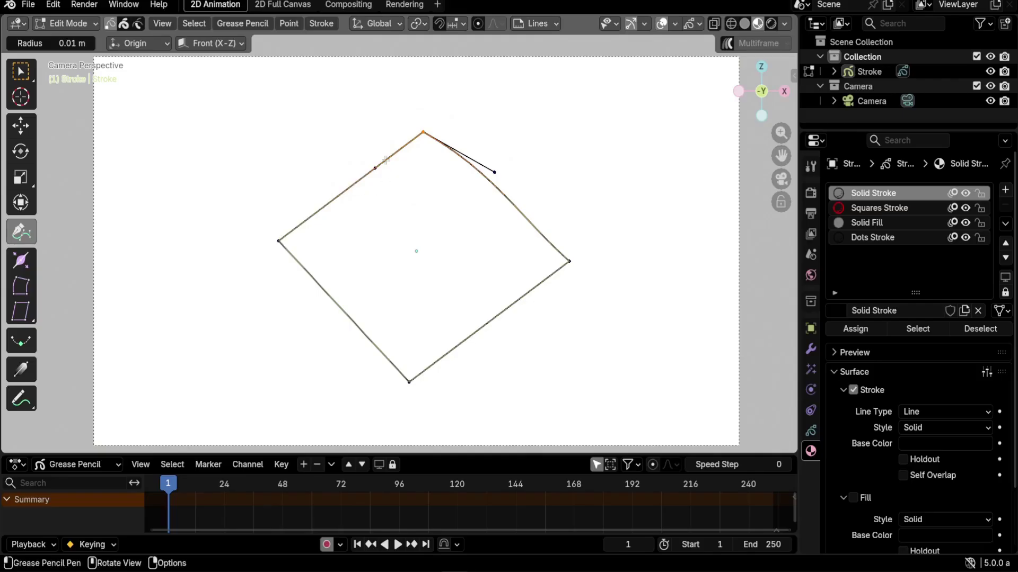
{"action": "mouse_move", "coordinate": [424, 130]}
{"action": "left_mouse_down"}
{"action": "mouse_move", "coordinate": [416, 254]}
{"action": "mouse_move", "coordinate": [417, 112]}
{"action": "mouse_move", "coordinate": [411, 212]}
{"action": "mouse_move", "coordinate": [404, 152]}
{"action": "mouse_move", "coordinate": [412, 192]}
{"action": "mouse_move", "coordinate": [425, 108]}
{"action": "mouse_move", "coordinate": [416, 222]}
{"action": "mouse_move", "coordinate": [429, 143]}
{"action": "left_mouse_up"}
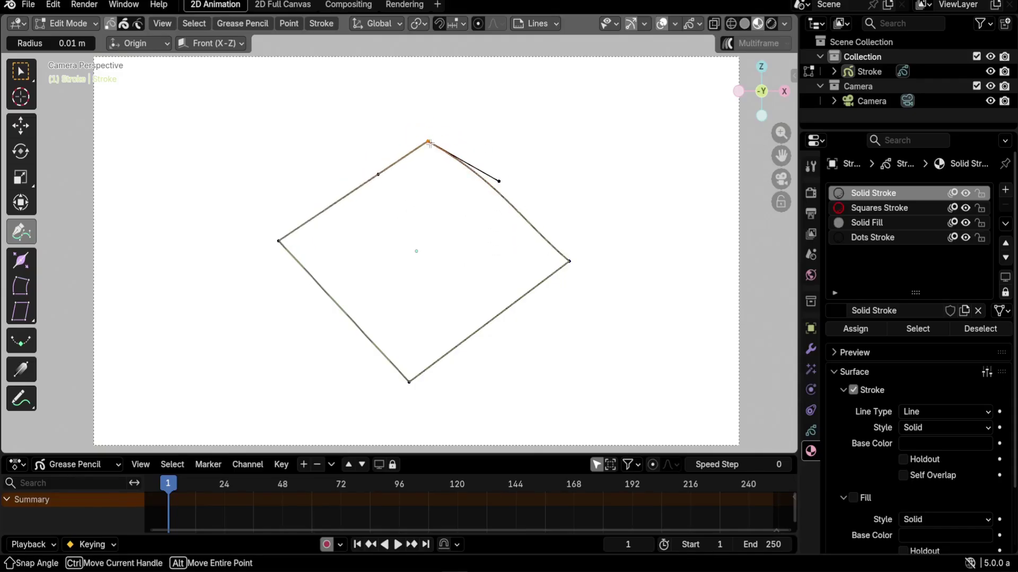
Pull out the top point's left handle independently, adjust the top point, and move the left corner outward
{"action": "left_click", "coordinate": [380, 173]}
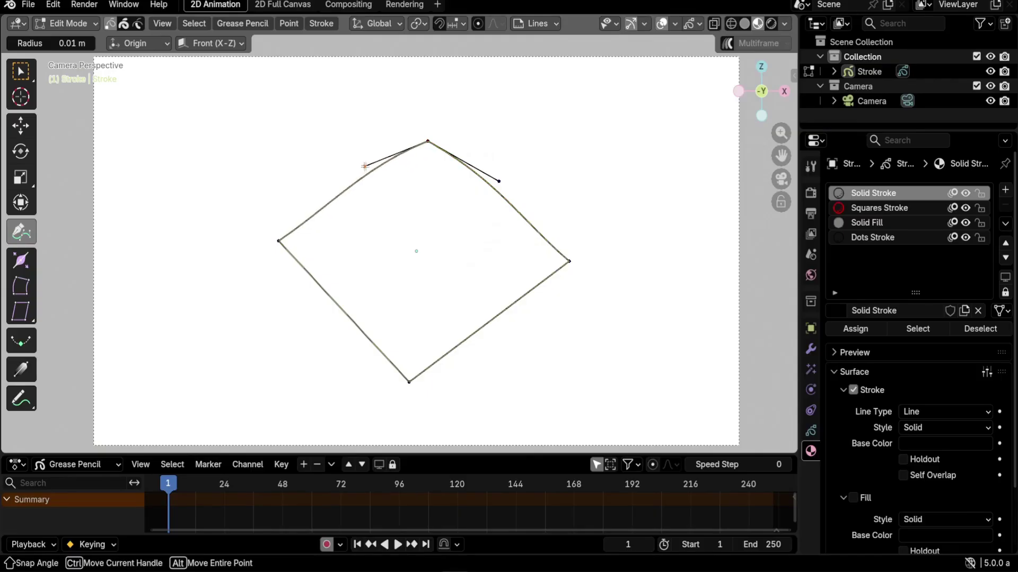
{"action": "left_click_drag", "start_coordinate": [365, 166], "coordinate": [365, 166]}
{"action": "mouse_move", "coordinate": [427, 142]}
{"action": "left_mouse_down"}
{"action": "mouse_move", "coordinate": [416, 245]}
{"action": "mouse_move", "coordinate": [420, 136]}
{"action": "mouse_move", "coordinate": [419, 222]}
{"action": "mouse_move", "coordinate": [430, 140]}
{"action": "mouse_move", "coordinate": [424, 230]}
{"action": "mouse_move", "coordinate": [339, 158]}
{"action": "mouse_move", "coordinate": [543, 158]}
{"action": "mouse_move", "coordinate": [453, 147]}
{"action": "mouse_move", "coordinate": [397, 272]}
{"action": "mouse_move", "coordinate": [440, 111]}
{"action": "mouse_move", "coordinate": [440, 136]}
{"action": "left_mouse_up"}
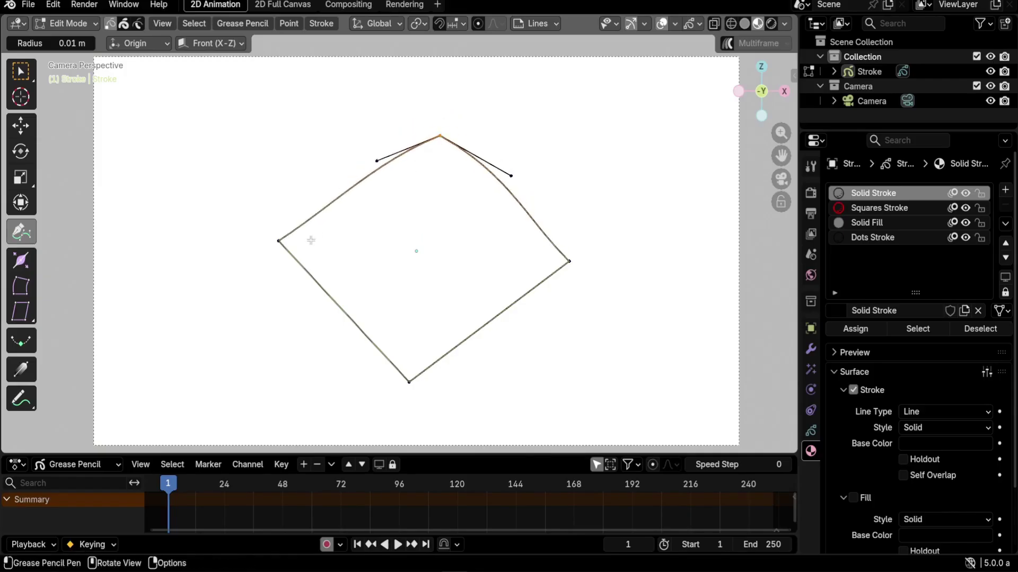
{"action": "mouse_move", "coordinate": [281, 240]}
{"action": "left_mouse_down"}
{"action": "mouse_move", "coordinate": [363, 291]}
{"action": "mouse_move", "coordinate": [405, 295]}
{"action": "mouse_move", "coordinate": [265, 246]}
{"action": "mouse_move", "coordinate": [246, 312]}
{"action": "mouse_move", "coordinate": [260, 260]}
{"action": "left_mouse_up"}
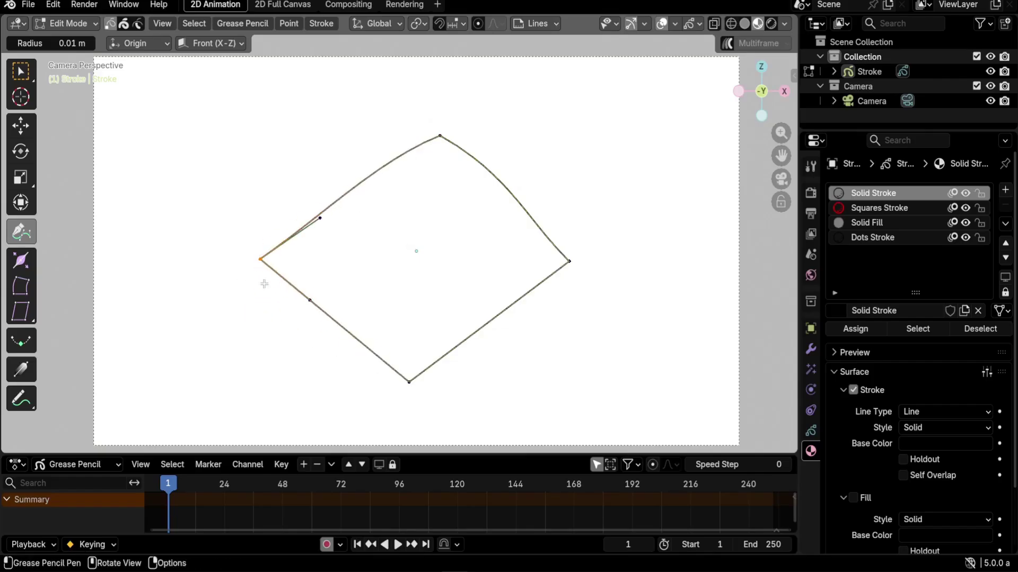